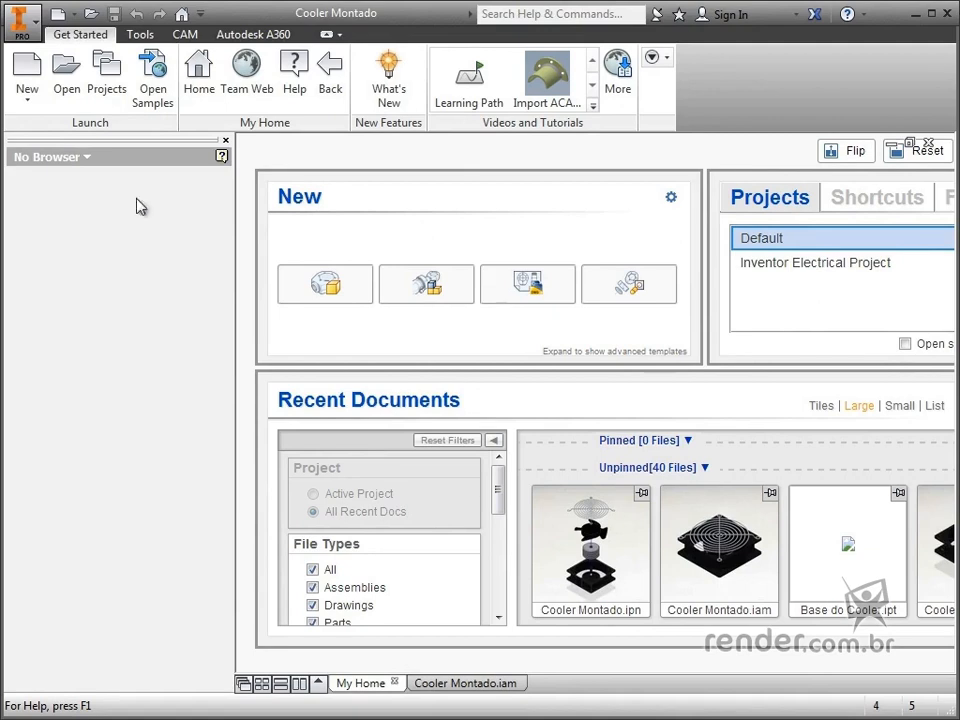
Create a new presentation file from the metric Standard (mm).ipn template
left_click(32, 86)
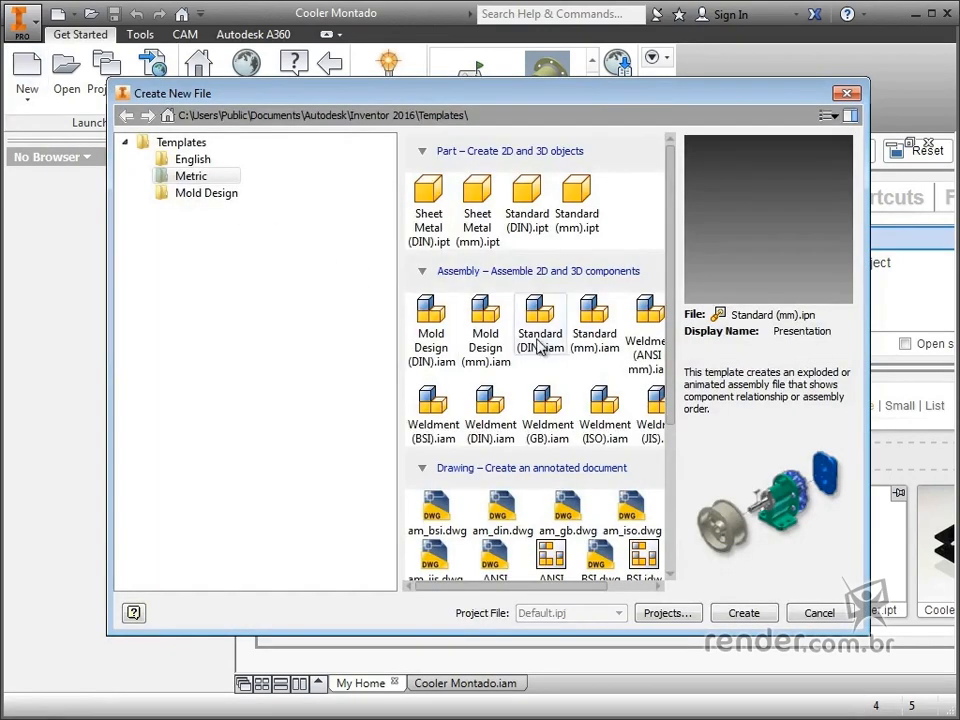
scroll(579, 330, "down", 3)
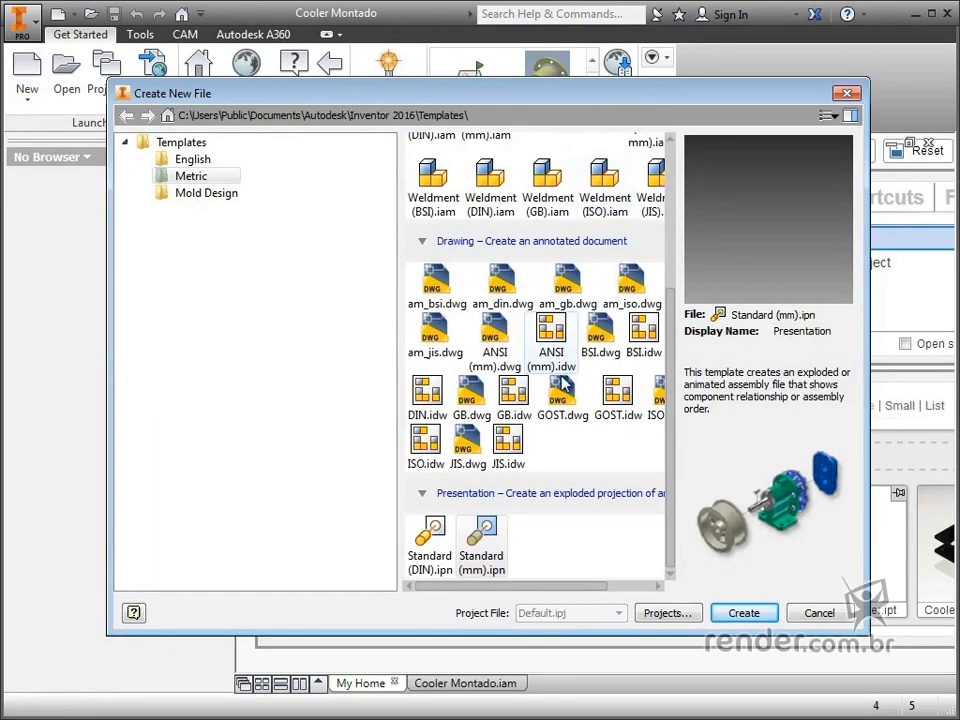
double_click(491, 532)
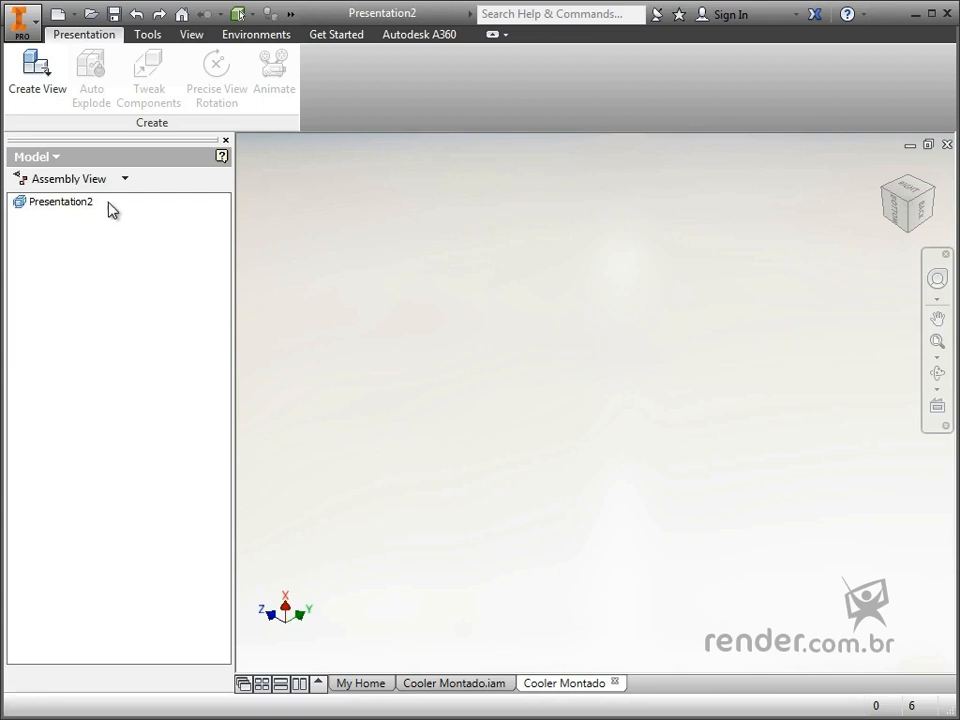
Create a presentation view of the Cooler Montado.iam assembly
left_click(37, 92)
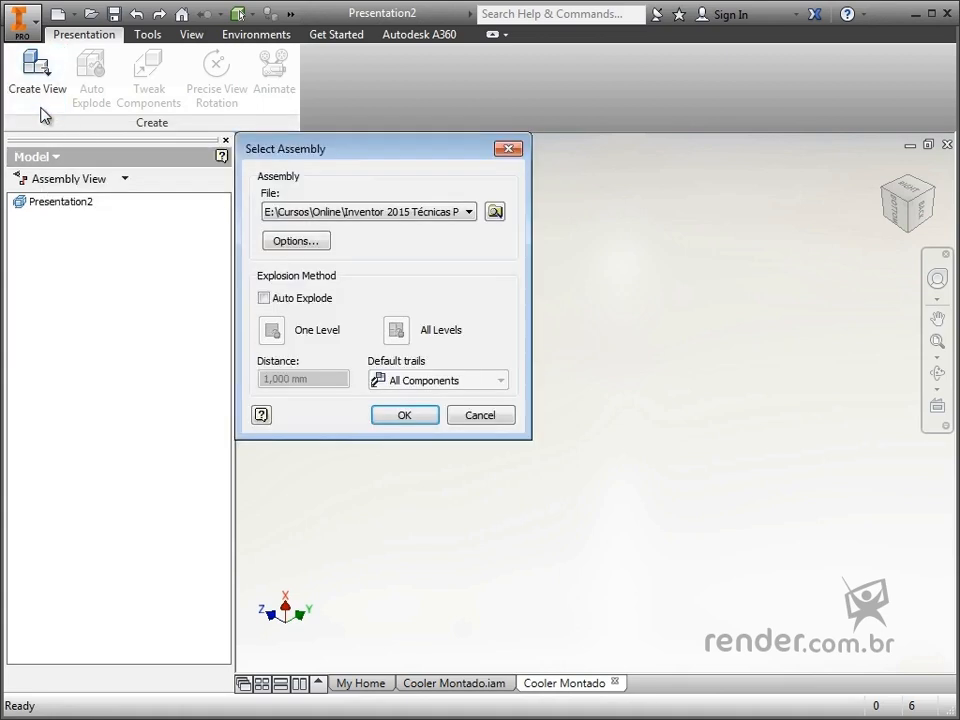
left_click(494, 212)
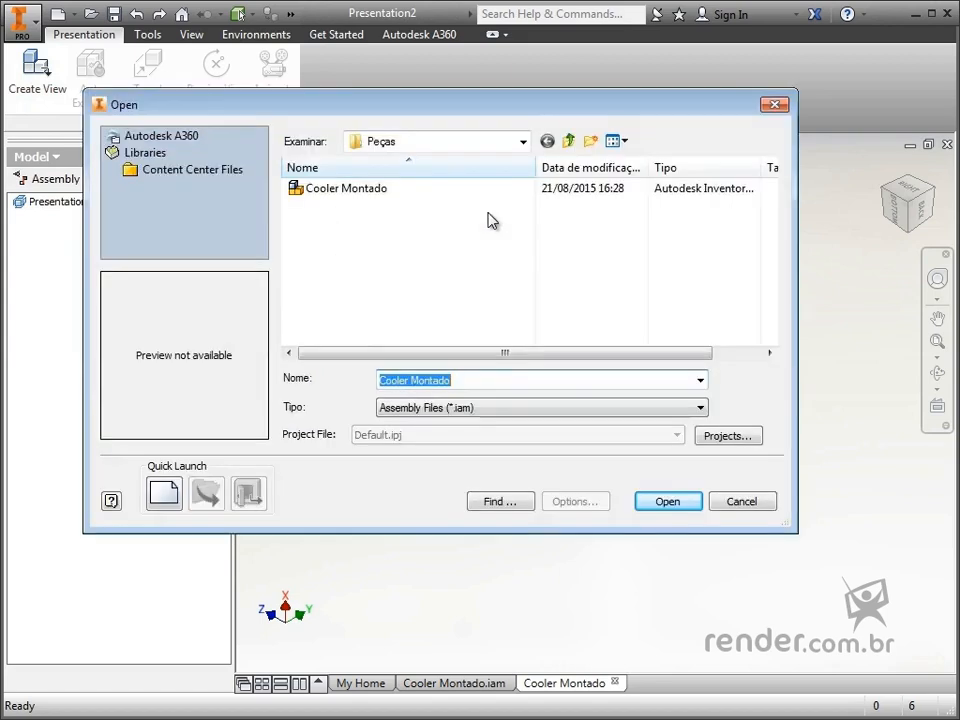
left_click(738, 503)
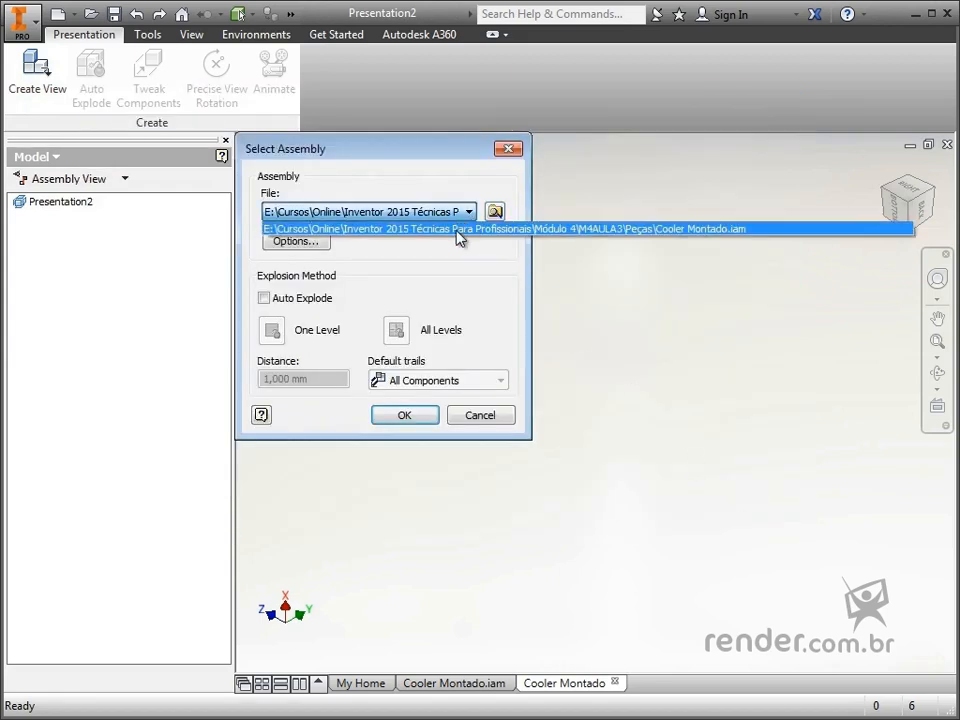
left_click(431, 420)
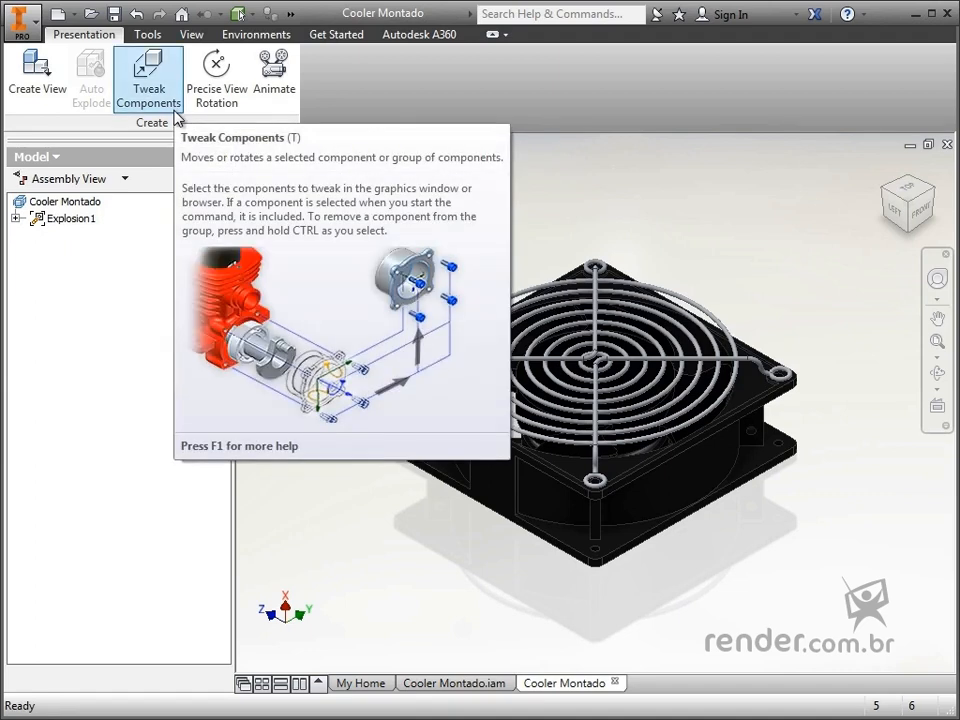
Tweak the wire grille 200 mm straight up from the fan housing
left_click(178, 115)
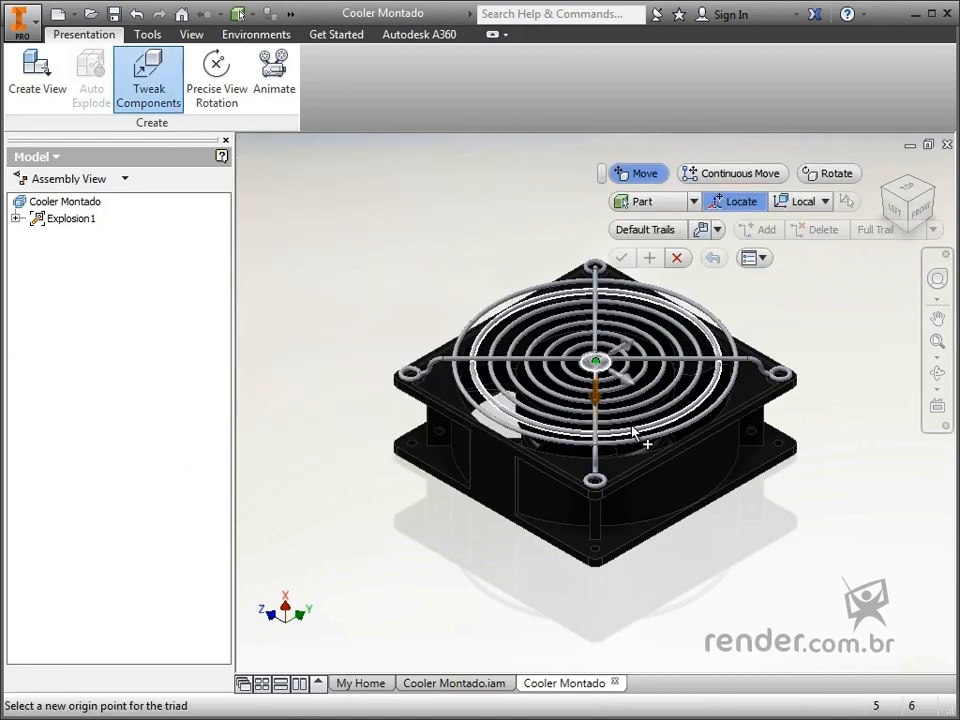
middle_click_drag(518, 552, 512, 606)
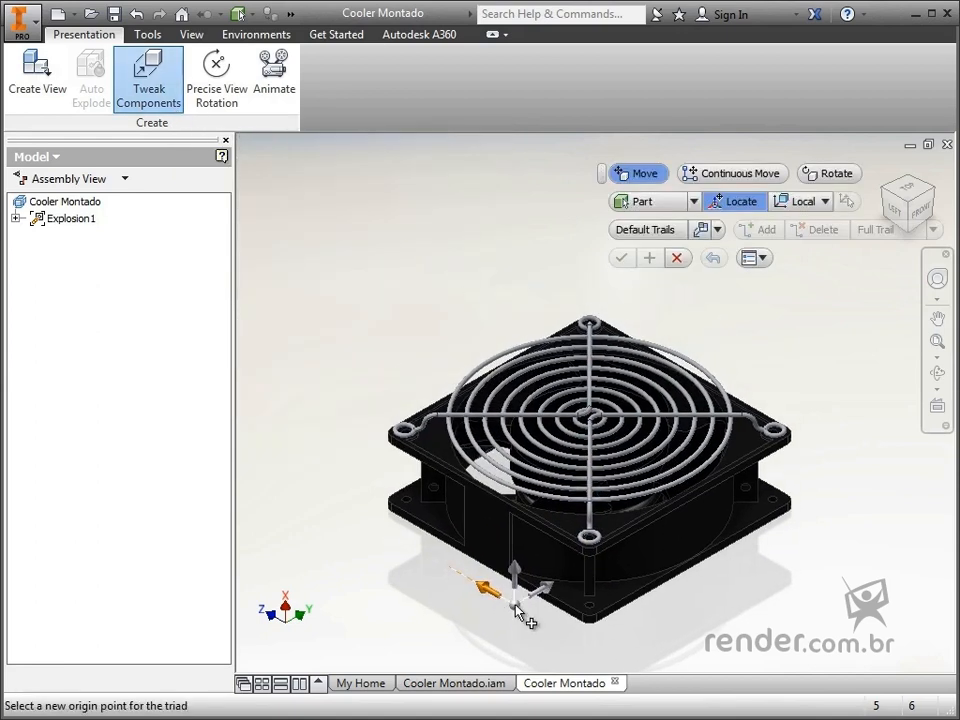
scroll(410, 425, "up", 4)
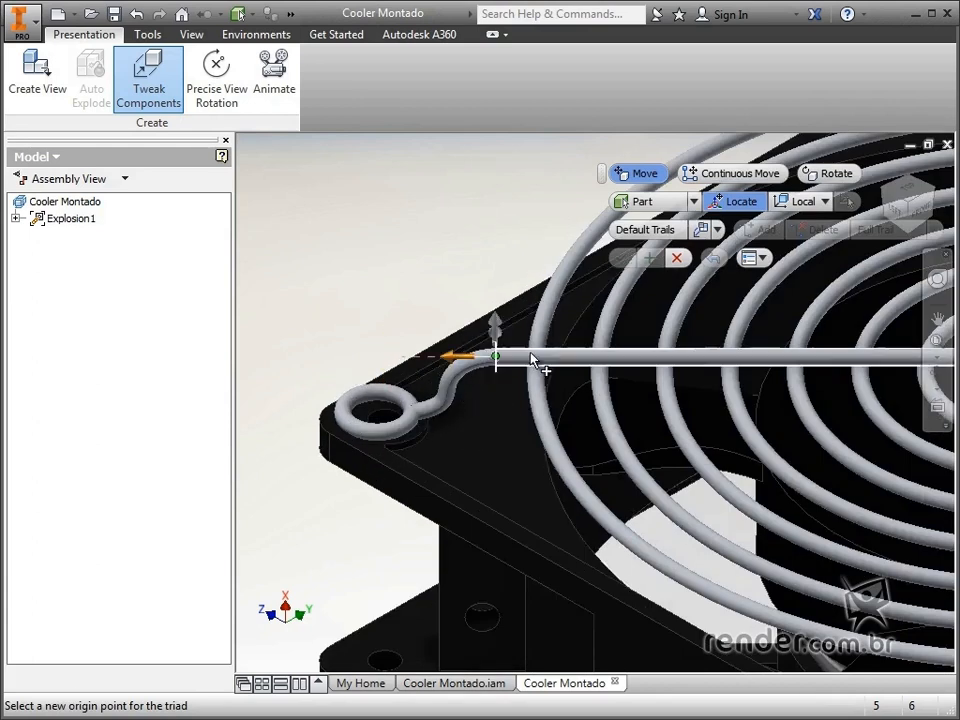
left_click(552, 365)
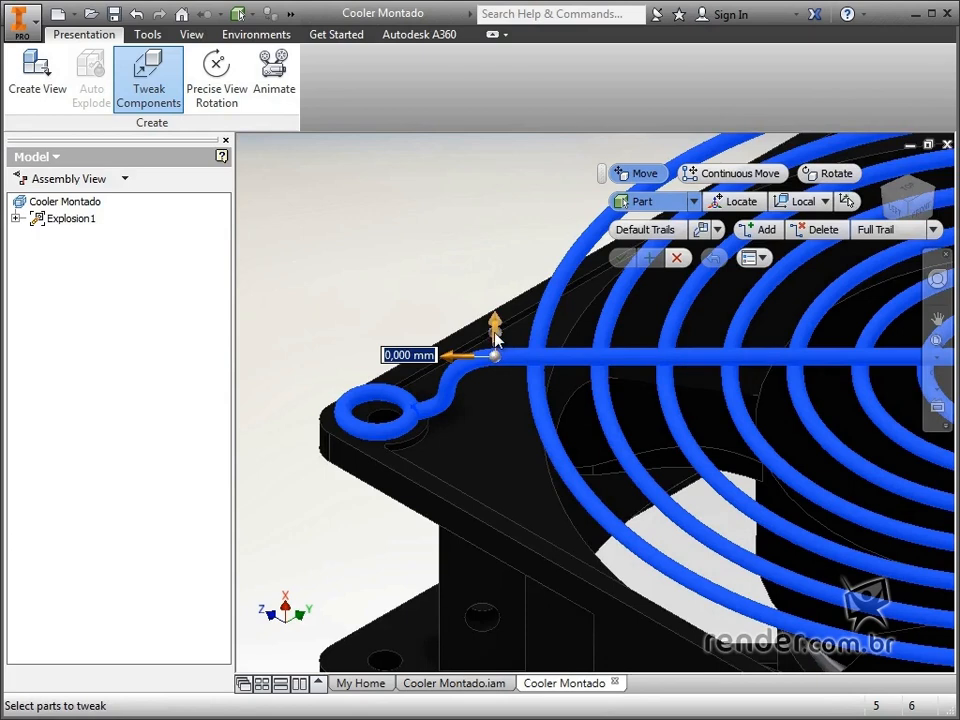
left_click(495, 328)
scroll(515, 375, "down", 3)
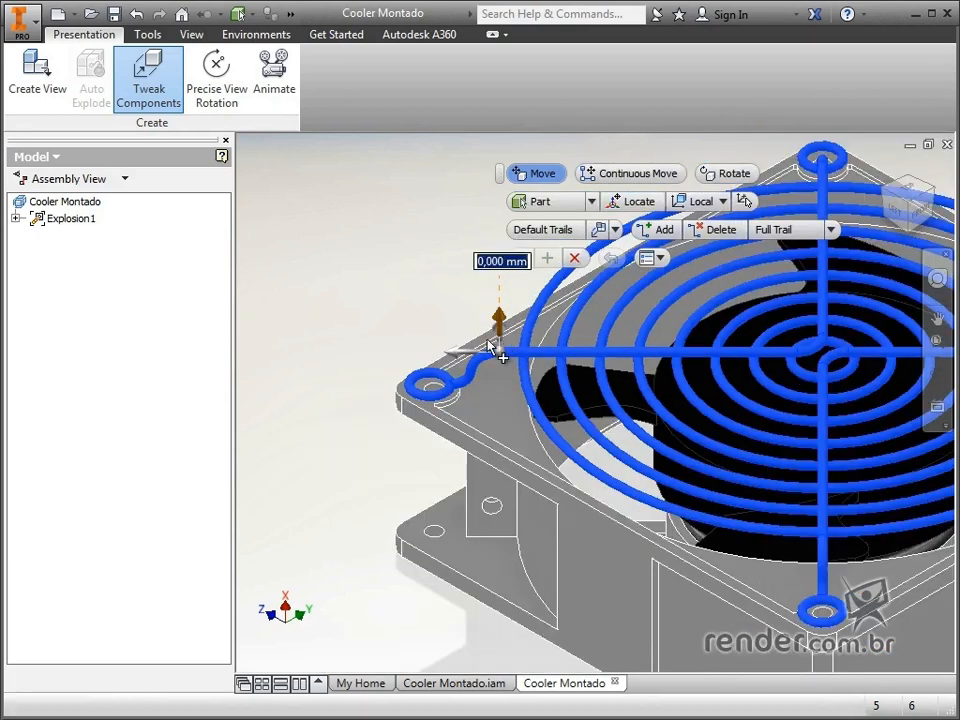
type("200")
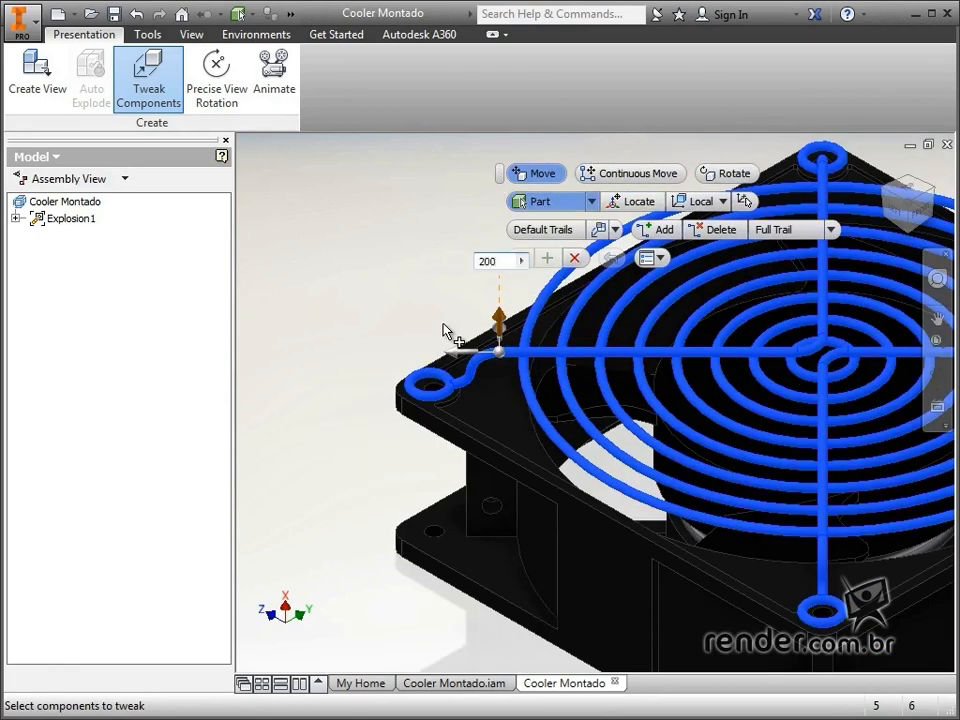
scroll(330, 468, "down", 3)
middle_click_drag(330, 468, 312, 622)
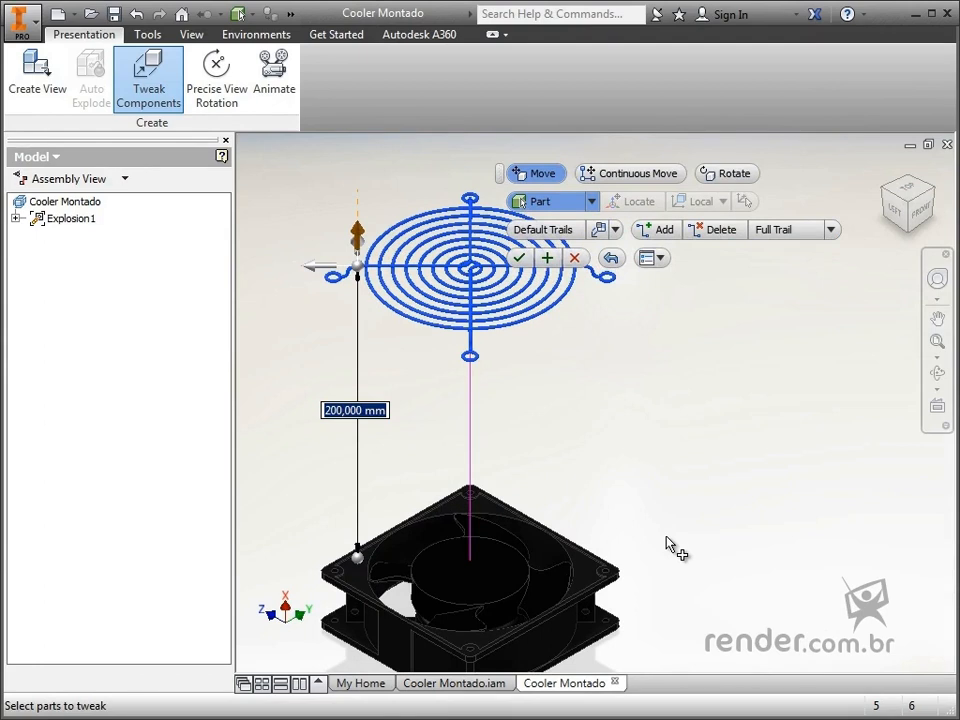
key("Return")
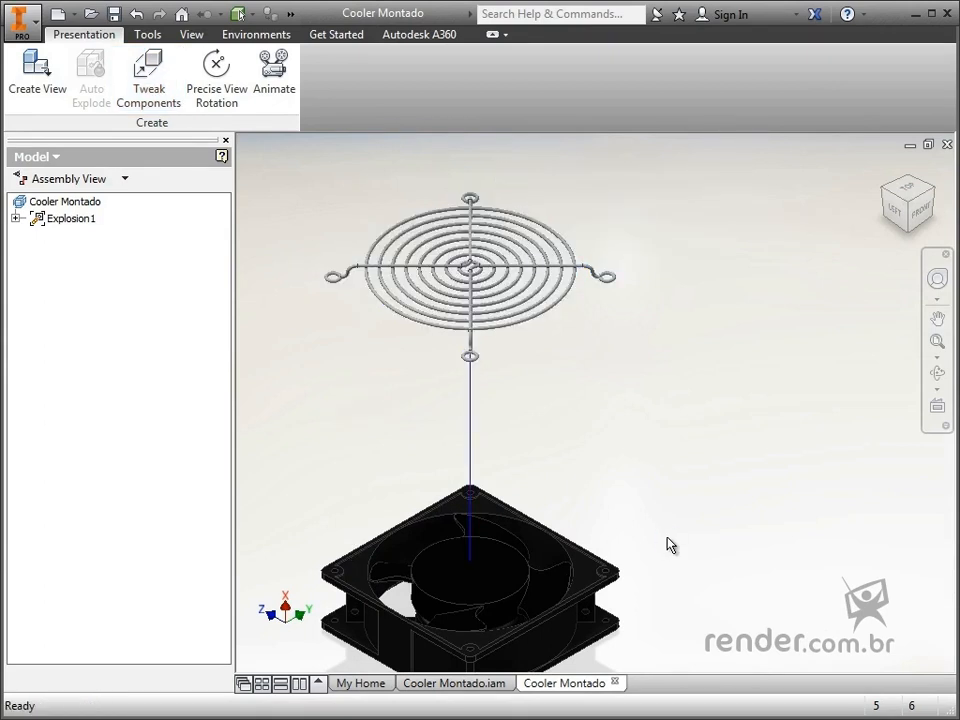
Shift the grille freehand along its trail to a distance of about 192 mm
scroll(465, 306, "up", 3)
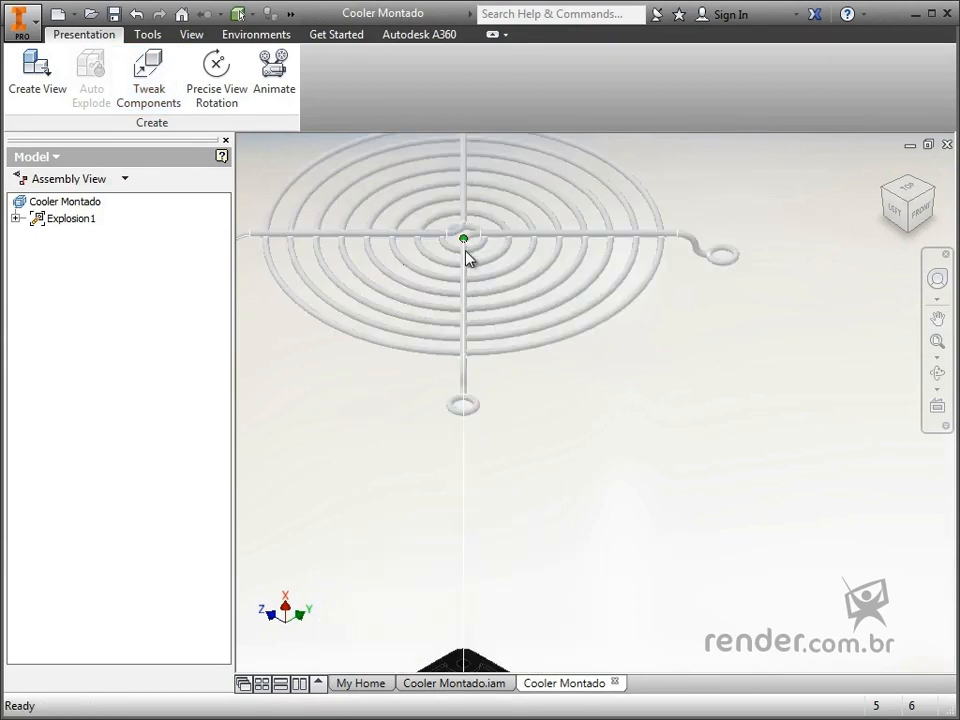
left_click_drag(467, 240, 512, 252)
scroll(553, 231, "down", 3)
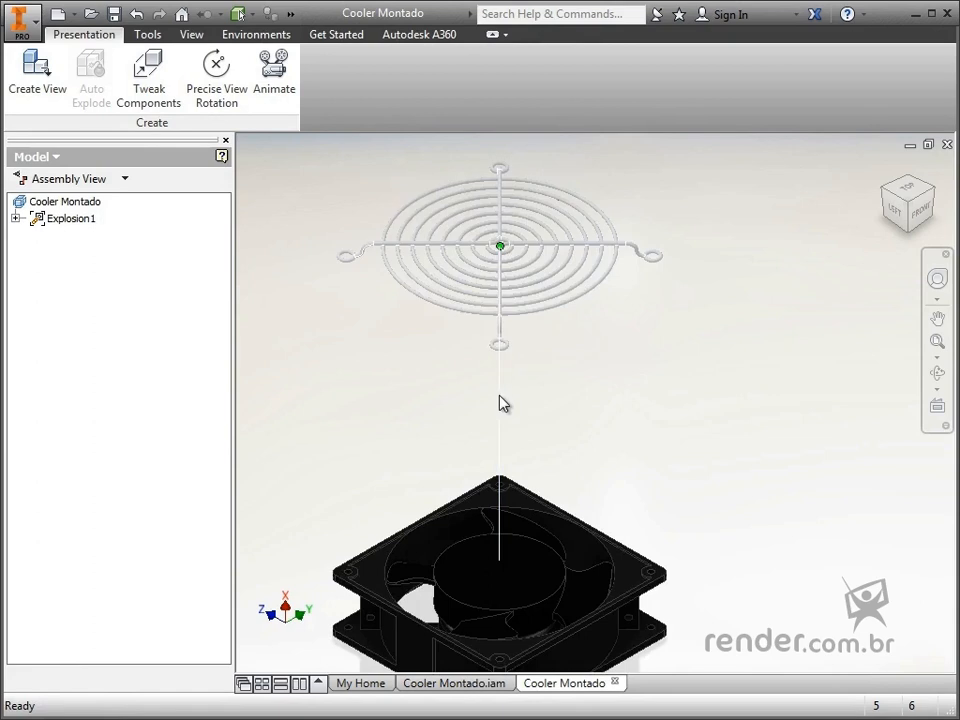
Set the grille's tweak distance along its trail to 250 mm
left_click(500, 402)
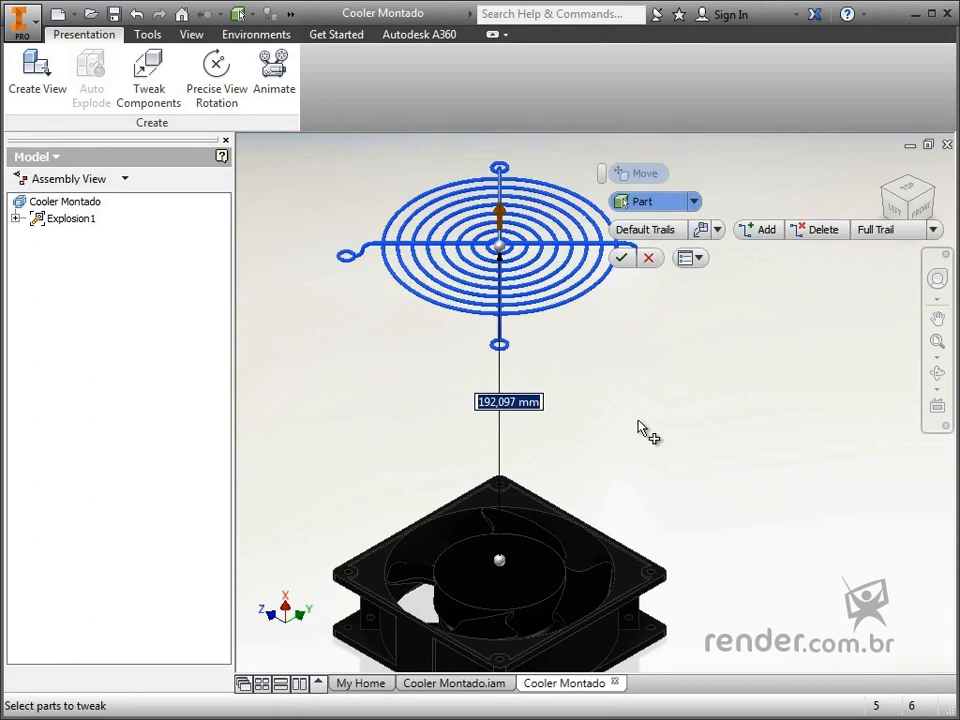
type("250")
key("Return")
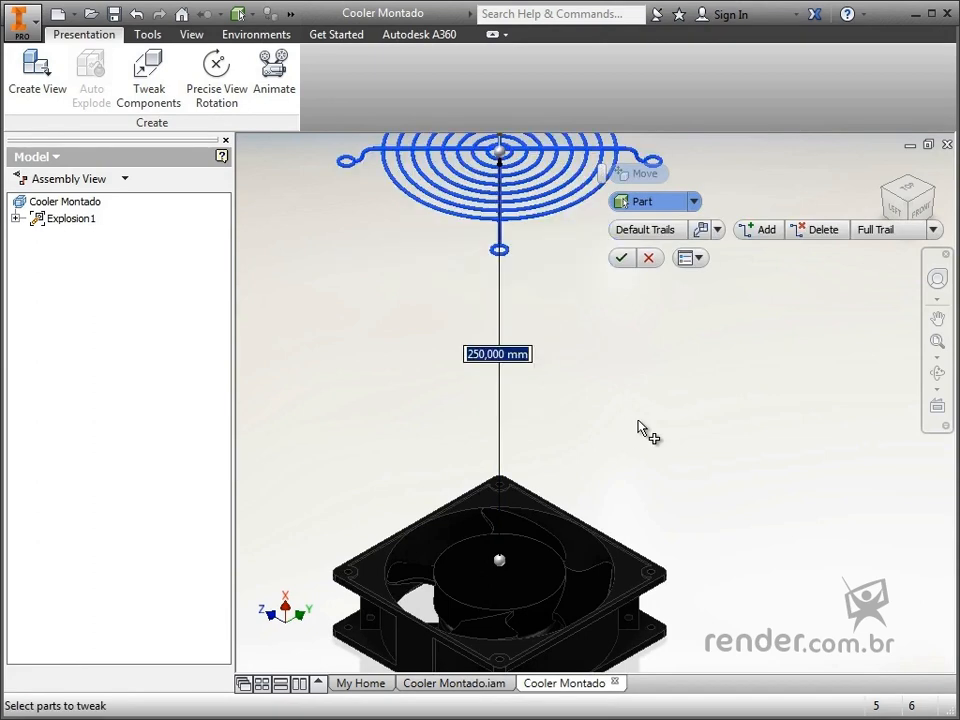
scroll(640, 422, "up", 3)
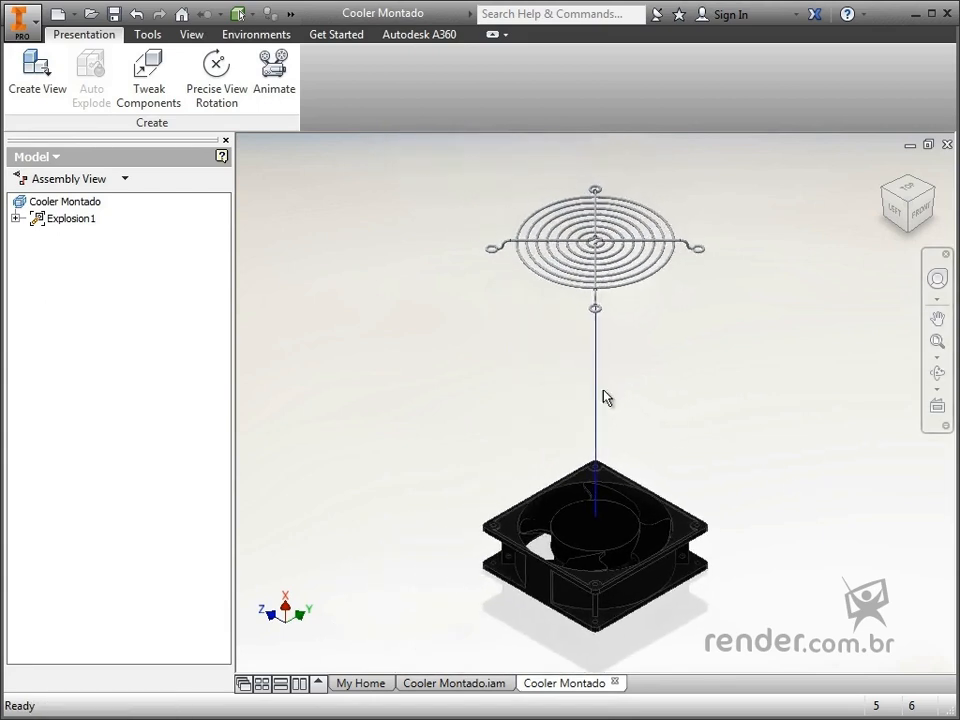
Tweak the fan blade rotor 175 mm straight up out of the housing
left_click(146, 113)
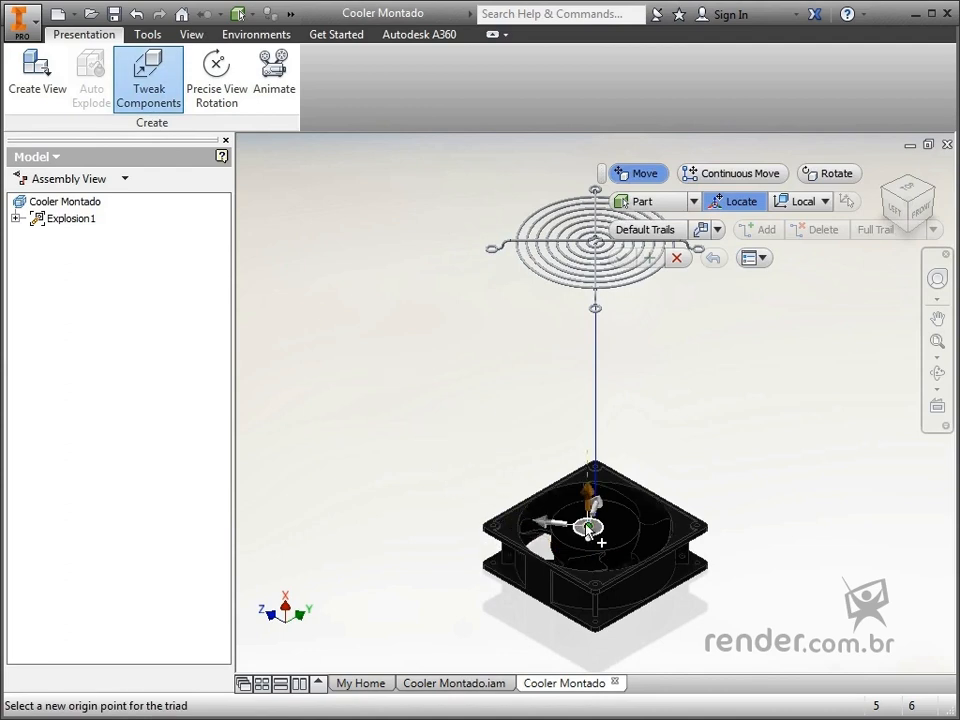
left_click(588, 527)
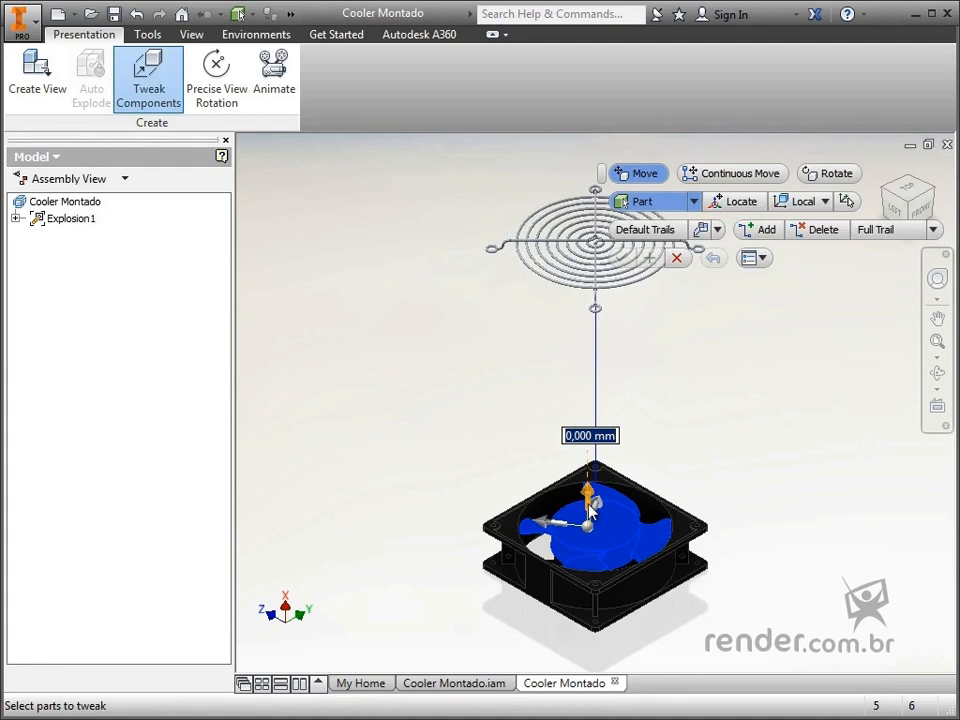
left_click_drag(591, 503, 610, 386)
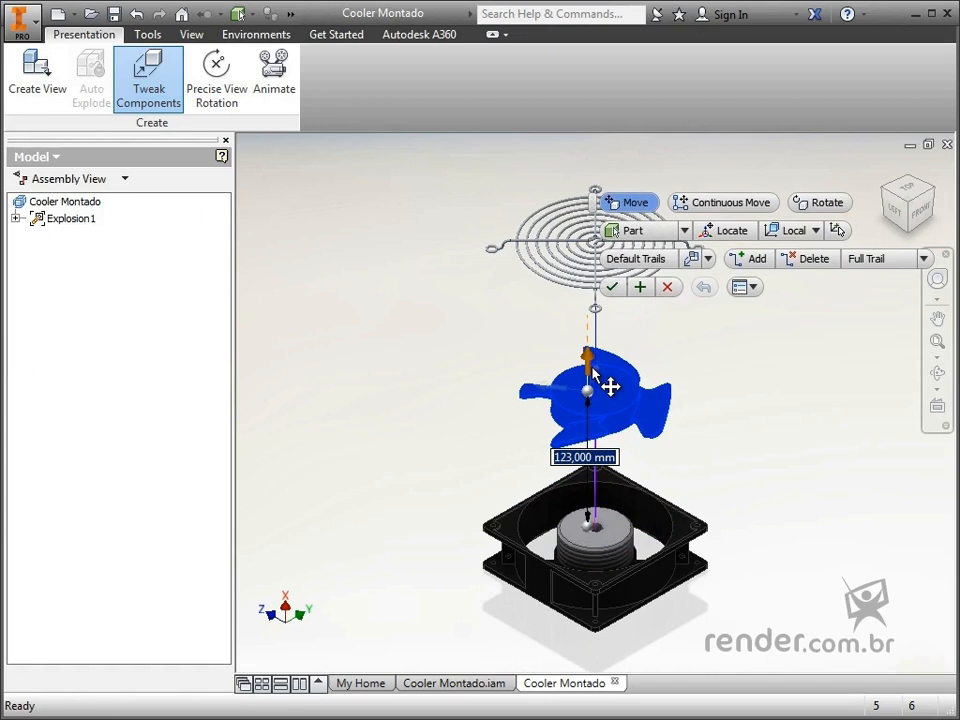
left_click_drag(610, 386, 607, 385)
type("175")
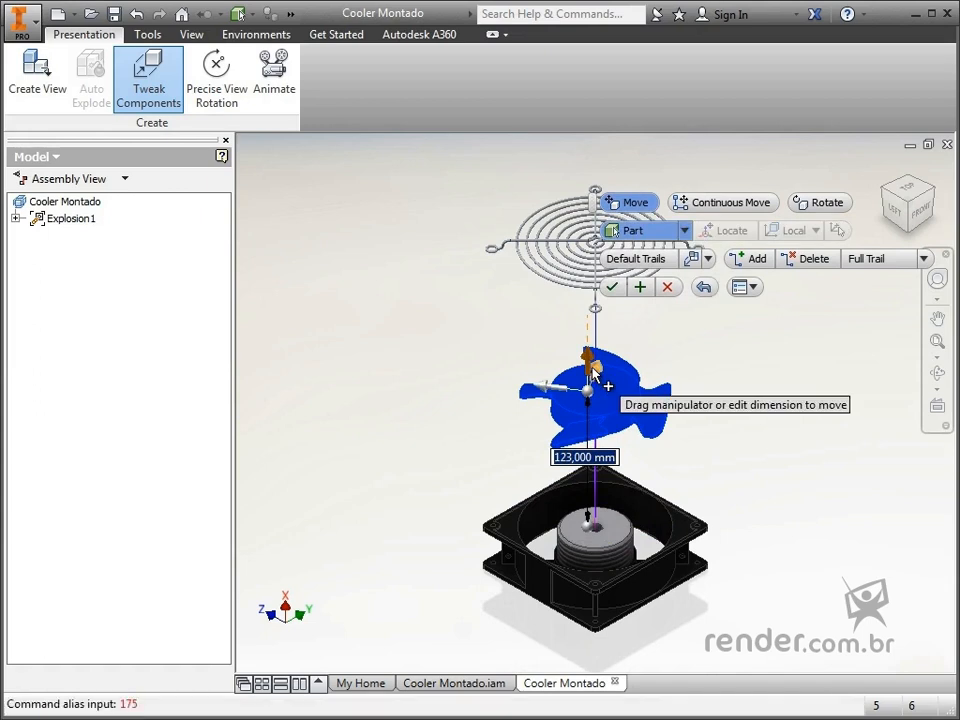
left_click(608, 457)
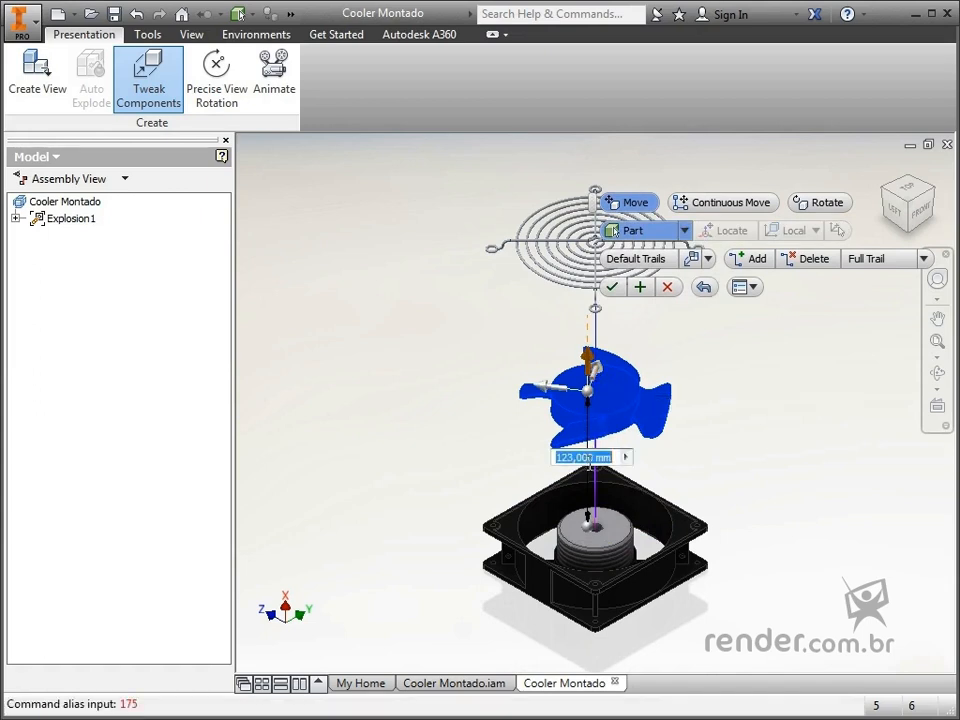
type("175")
key("Return")
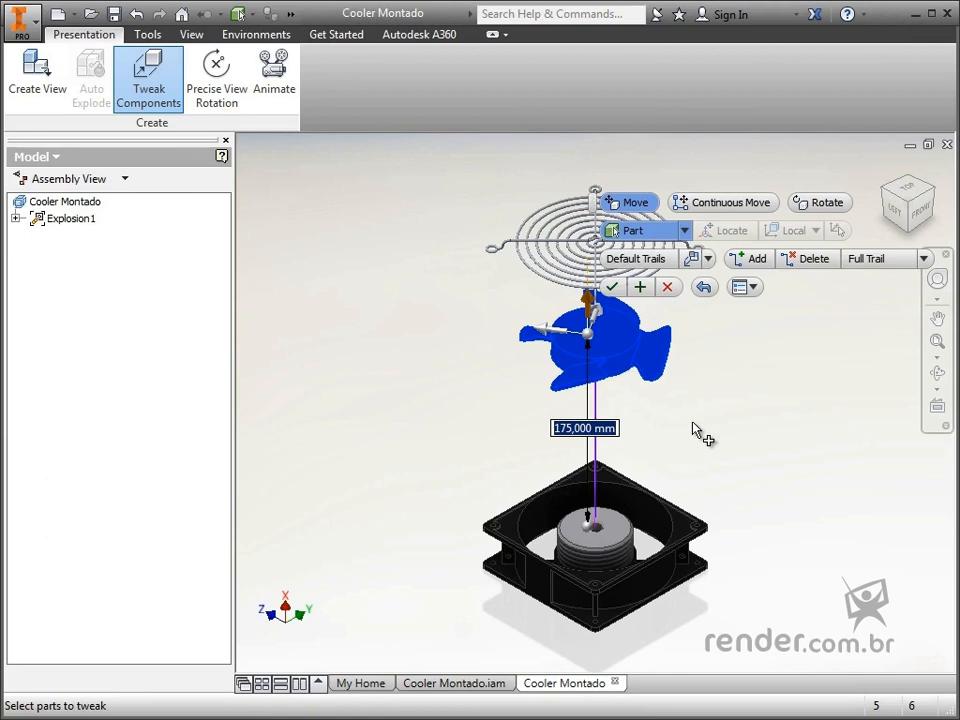
key("Escape")
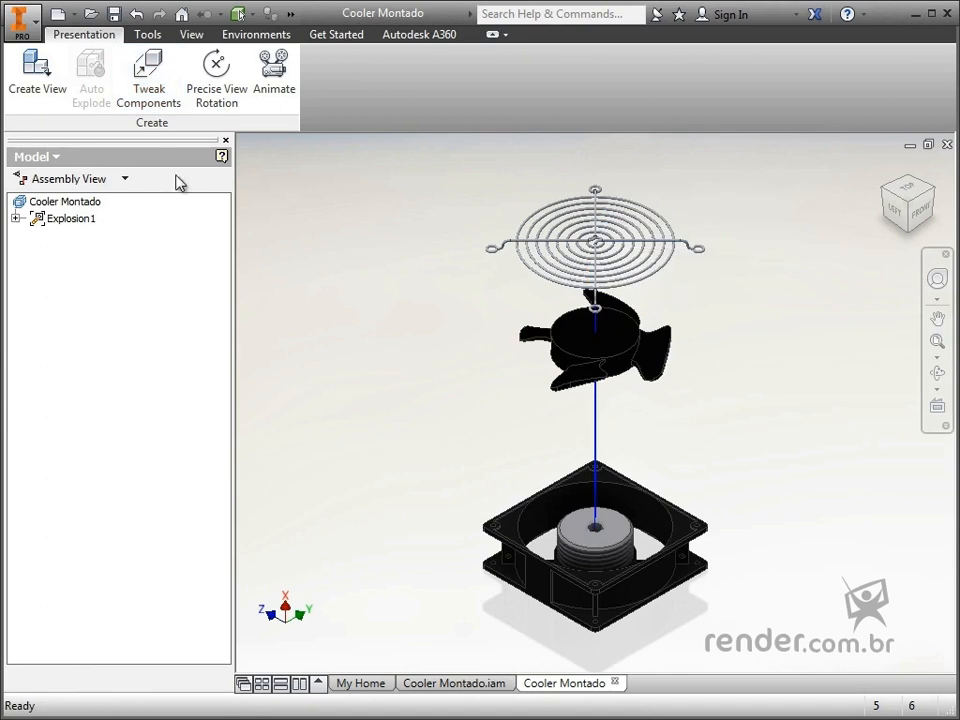
Tweak only the grey ribbed cylinder 100 mm straight up from the housing, leaving the base out of the selection
left_click(152, 104)
scroll(637, 540, "up", 5)
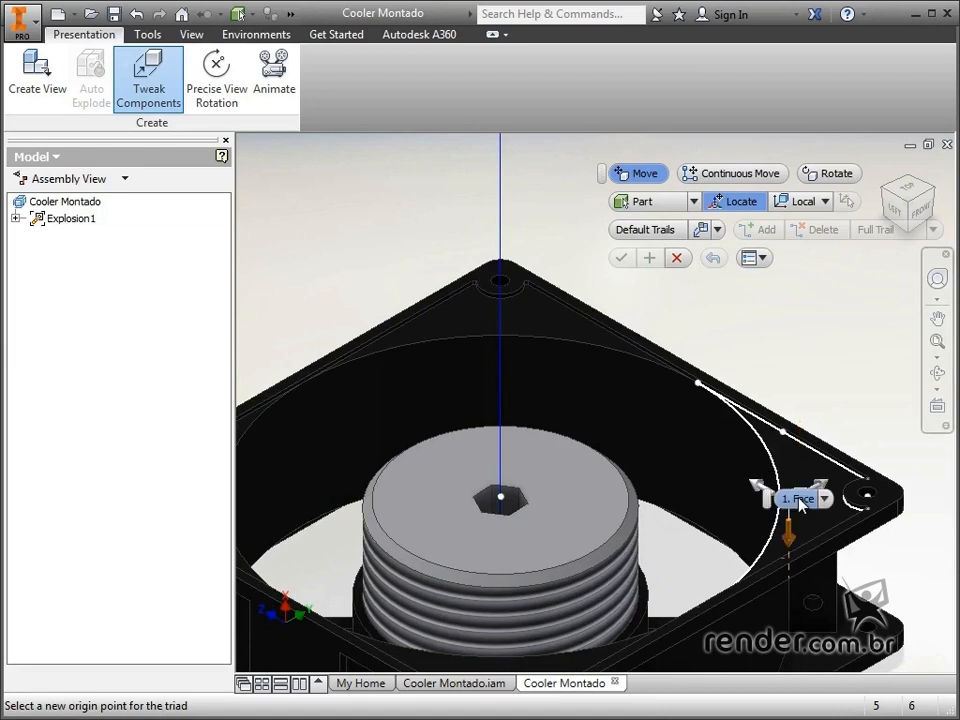
left_click(800, 497)
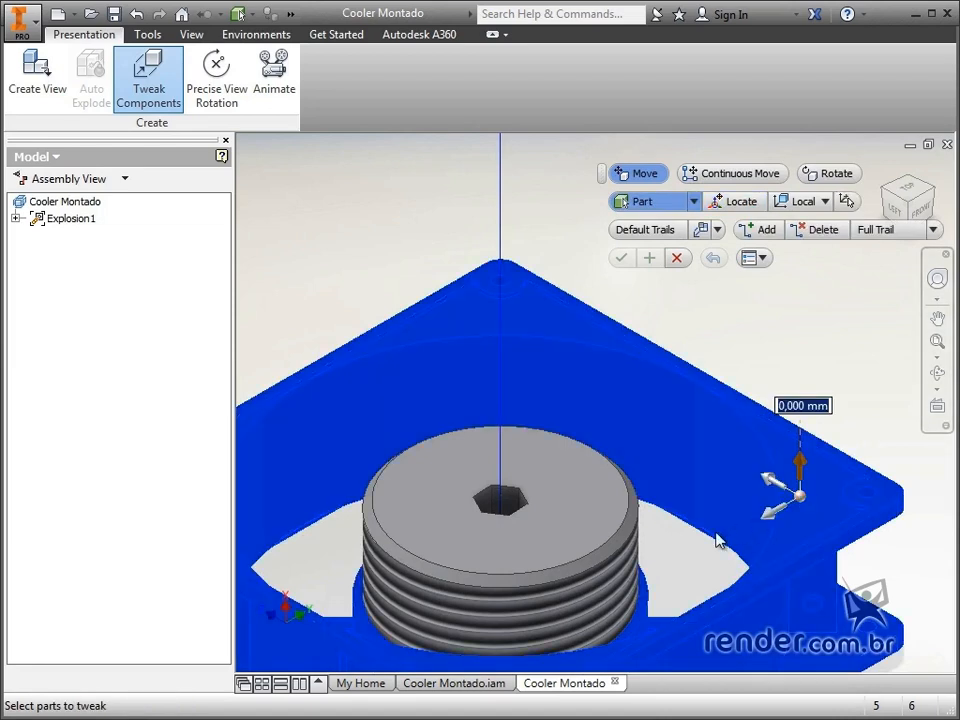
left_click(794, 537)
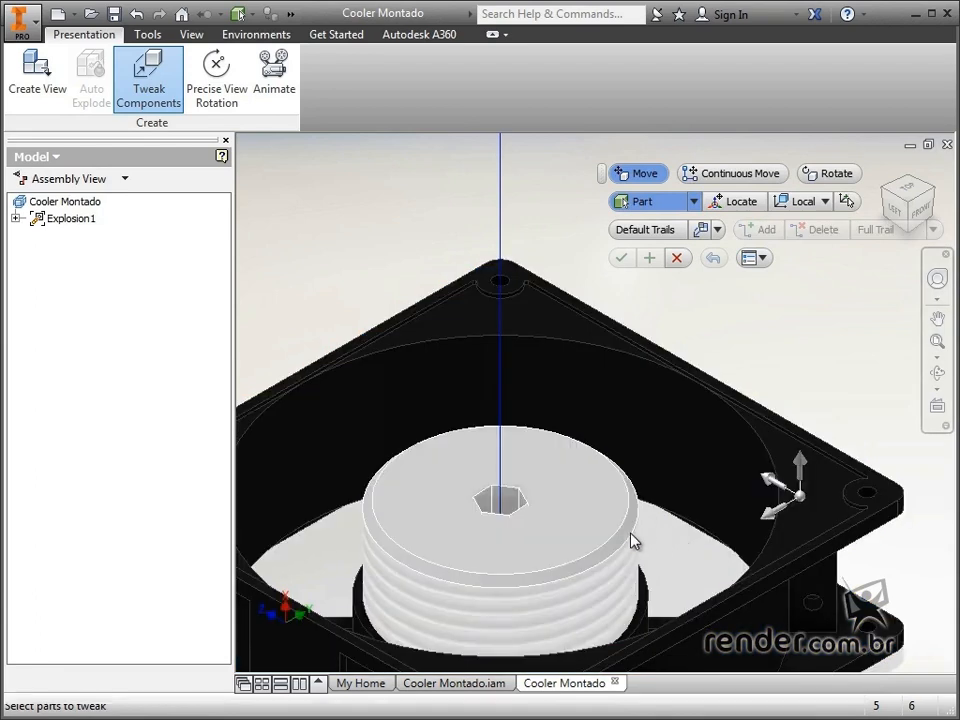
left_click(634, 540)
scroll(657, 544, "down", 5)
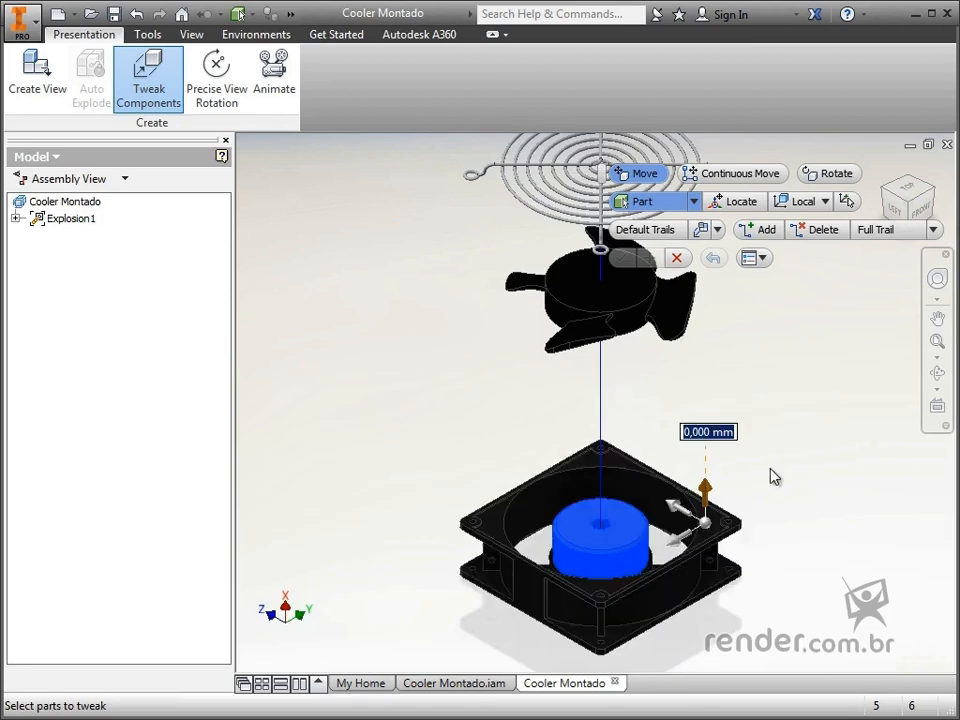
type("100")
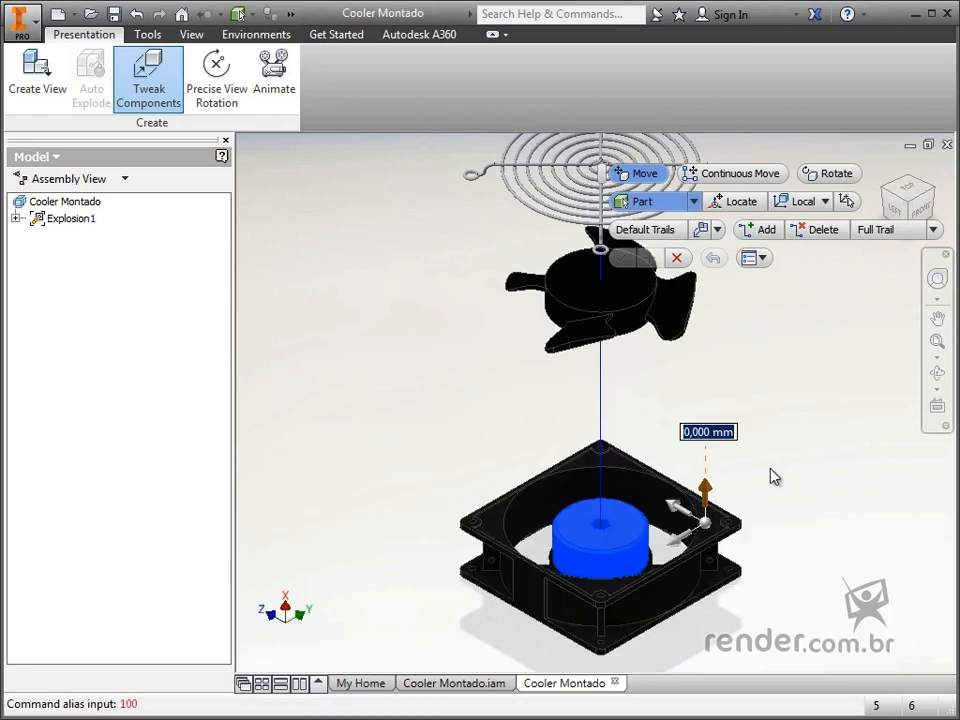
left_click(704, 433)
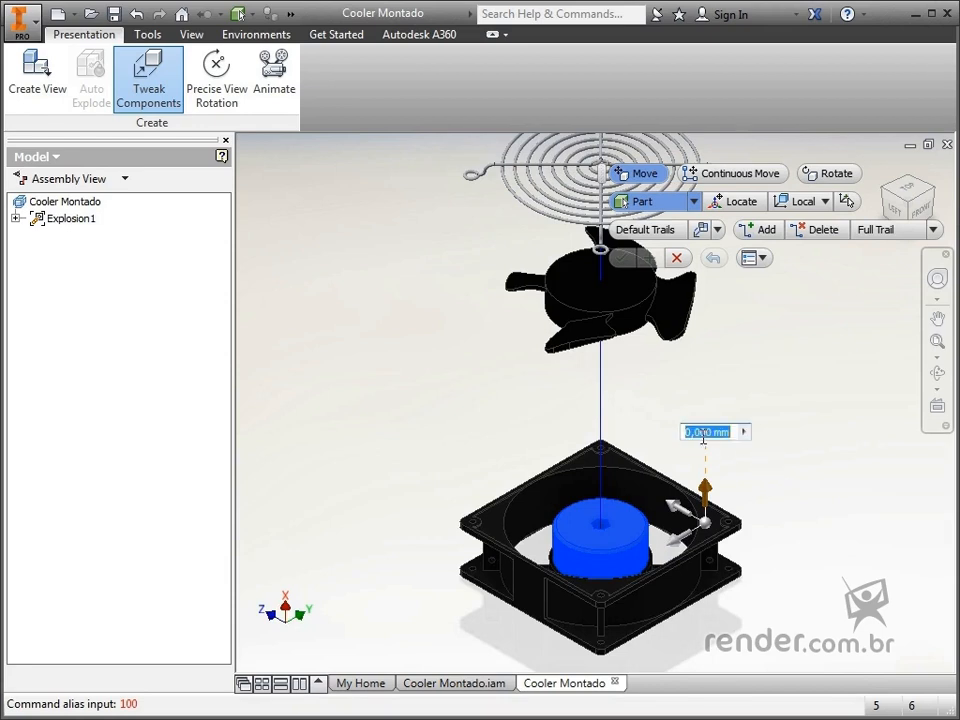
type("100")
key("Return")
key("Return")
key("Home")
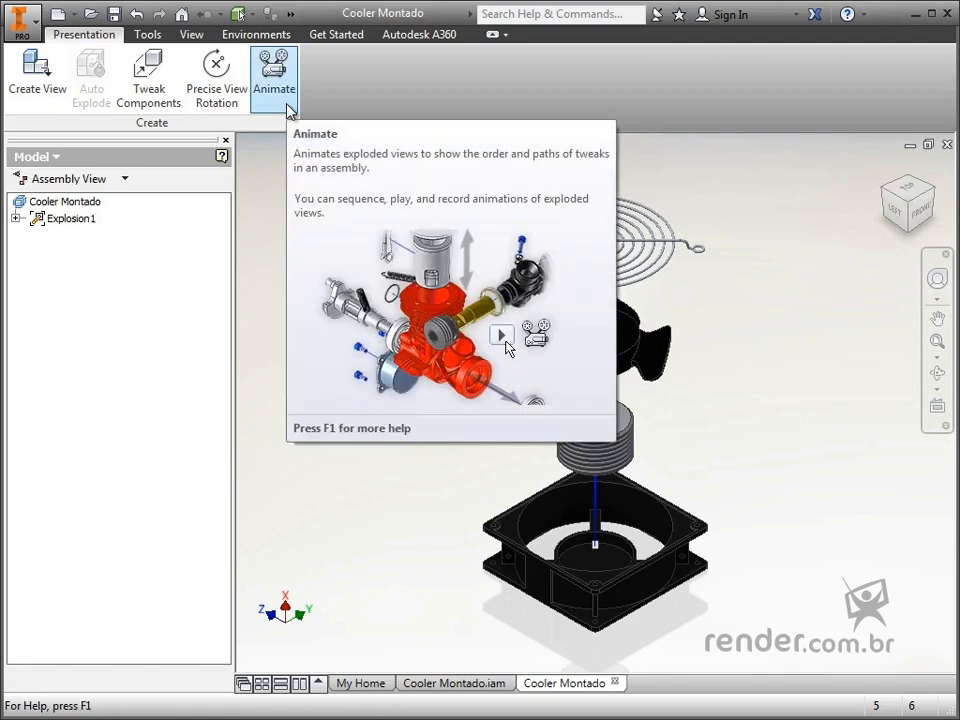
Start animating the exploded view and apply an interval of 15 with 2 repetitions
left_click(289, 110)
key("F2")
left_click_drag(420, 435, 542, 384)
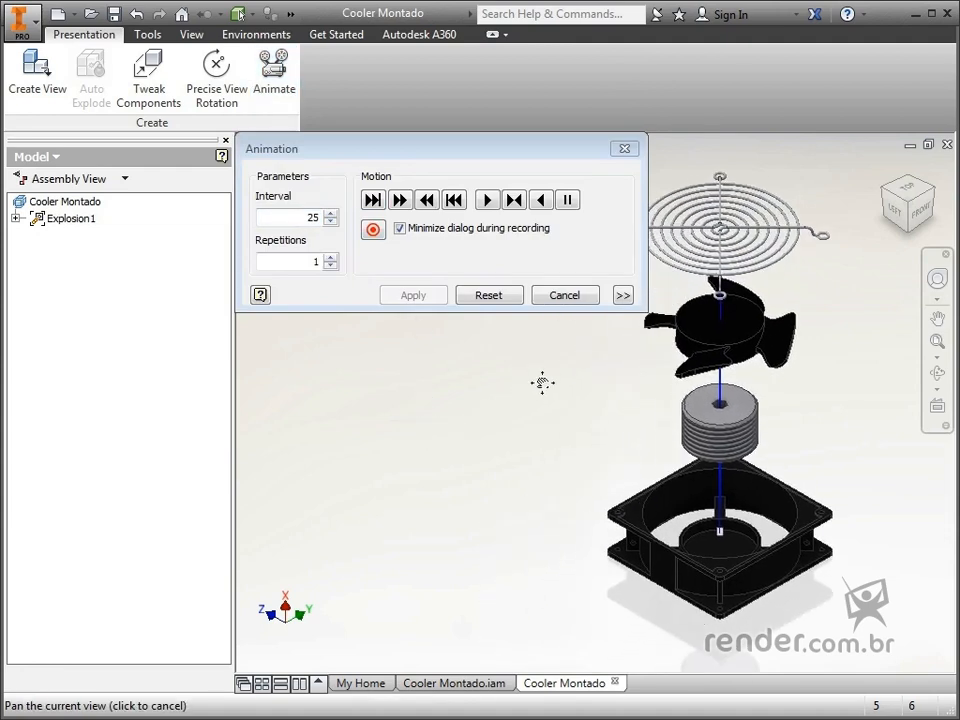
double_click(321, 215)
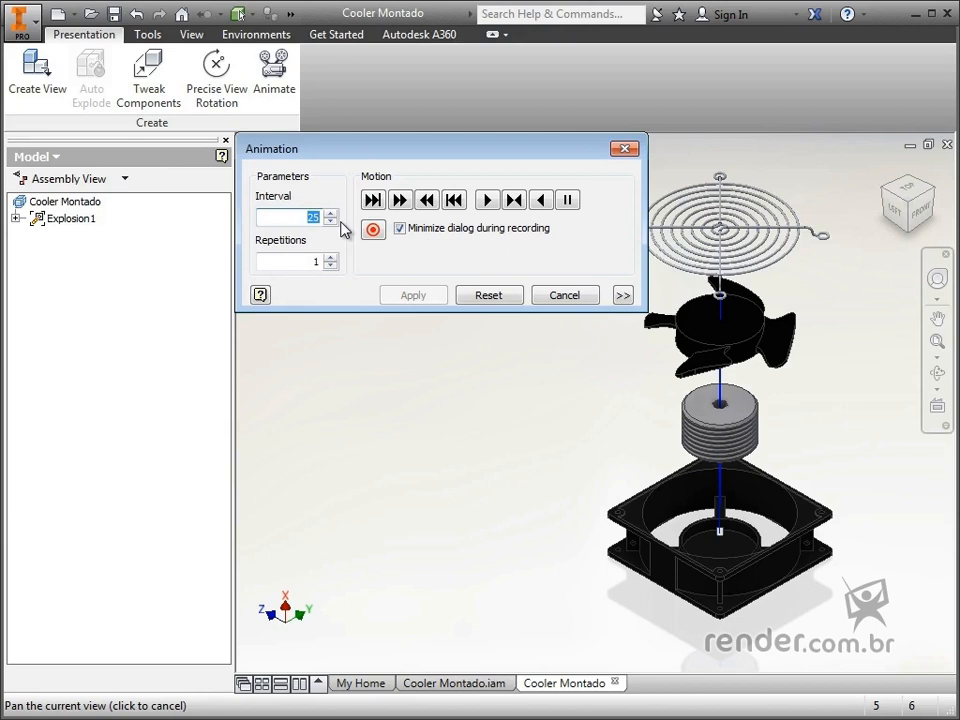
type("15")
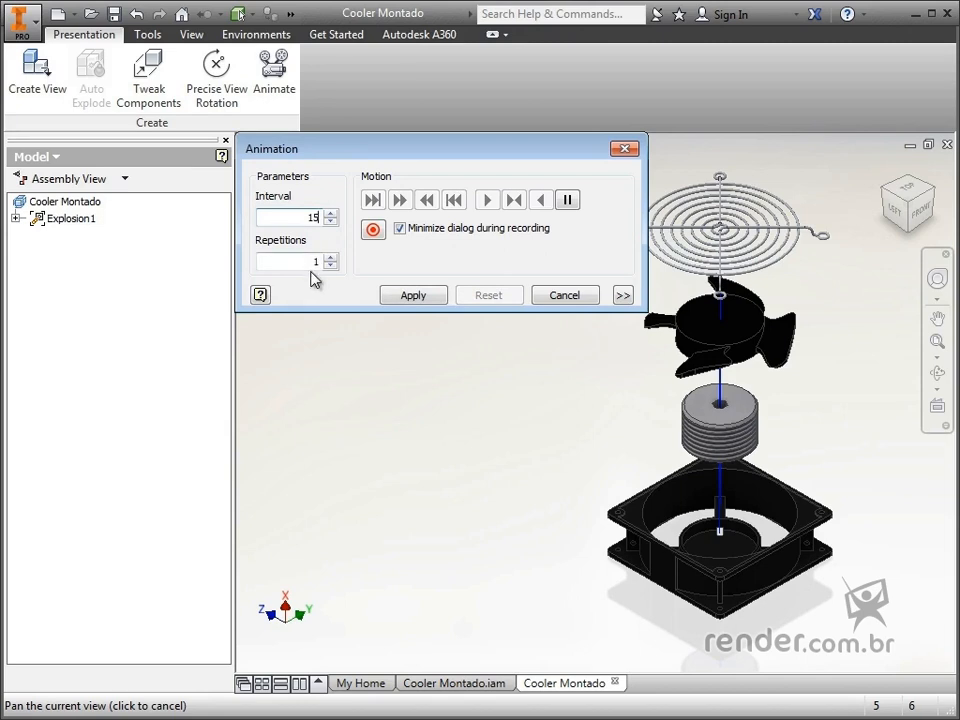
double_click(314, 262)
type("2")
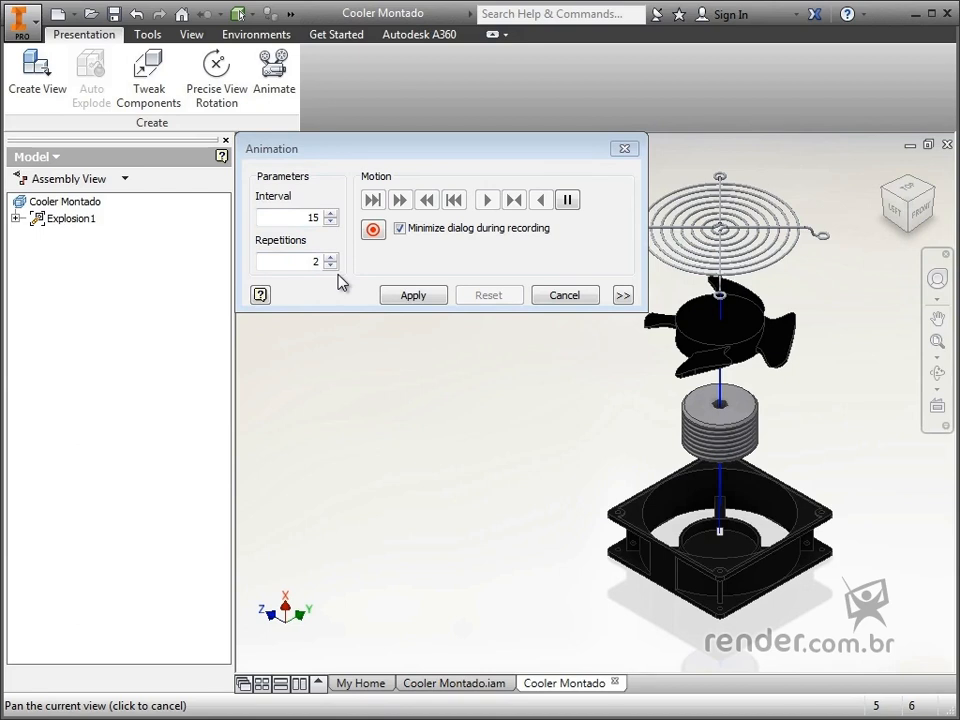
left_click(411, 295)
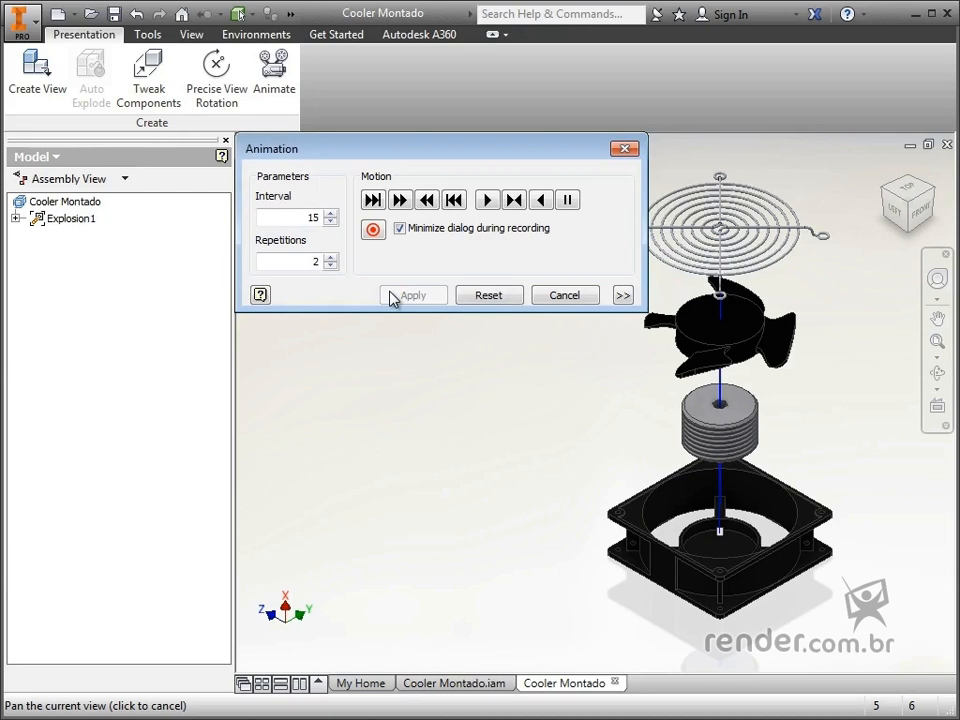
Play the animation forward to preview it, and reset it to the exploded position
left_click(492, 203)
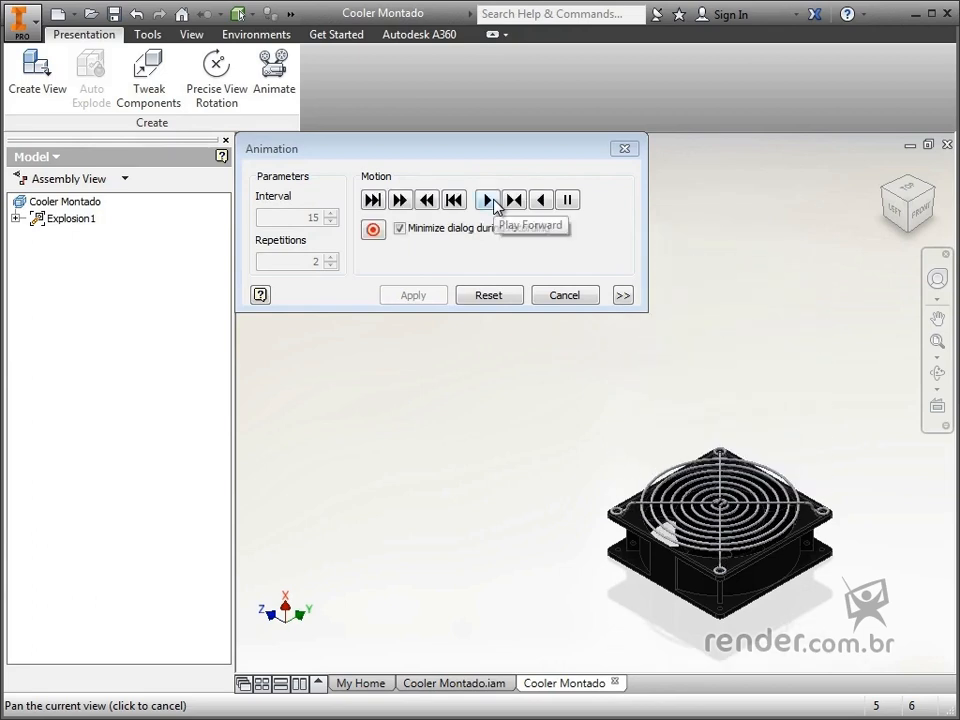
left_click(495, 300)
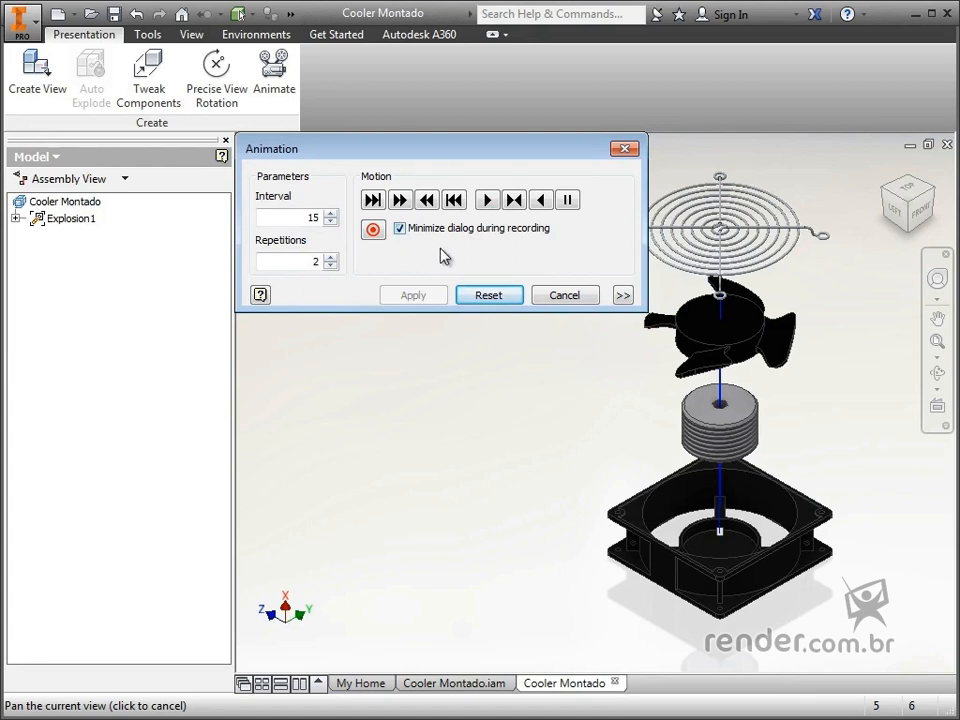
In the animation sequence, move Eixo:1 down one place, return it to first place, and apply the order
left_click(622, 296)
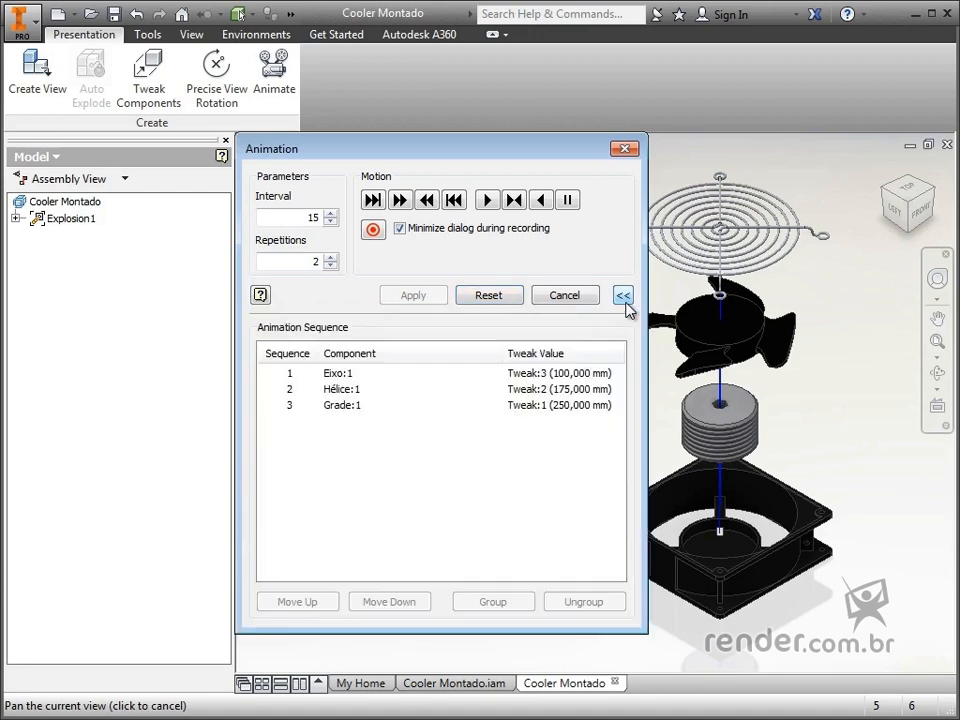
left_click(366, 376)
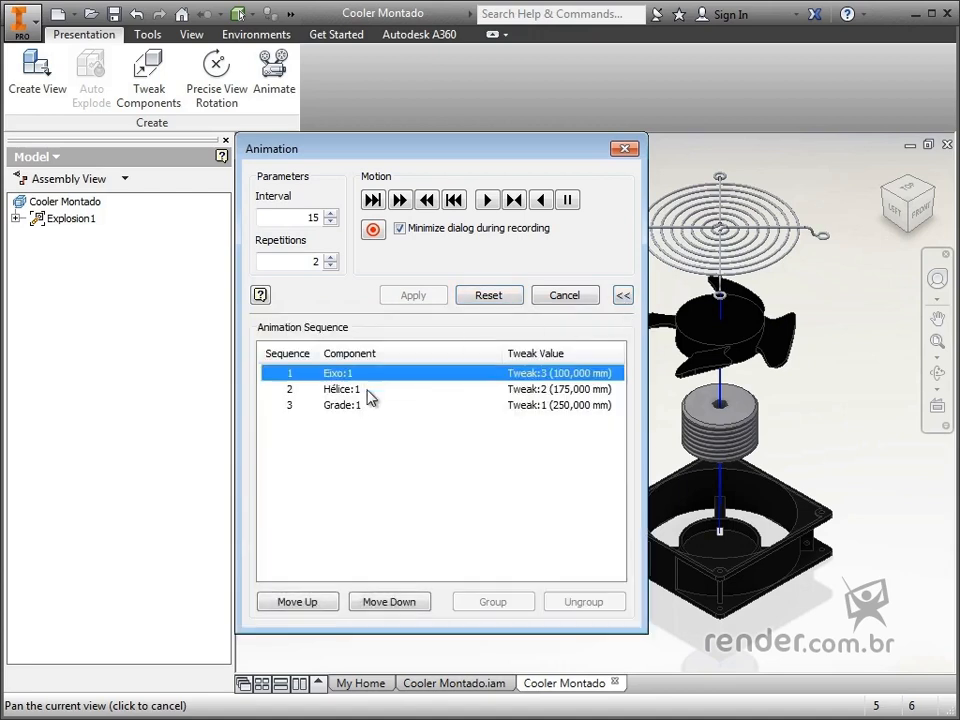
left_click(366, 601)
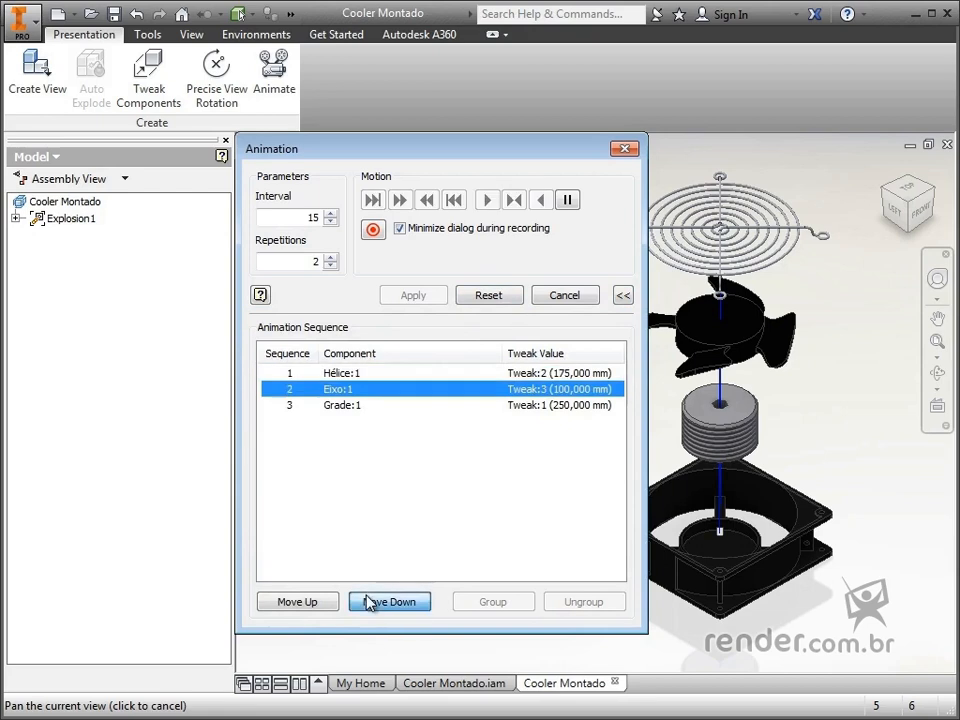
left_click(304, 603)
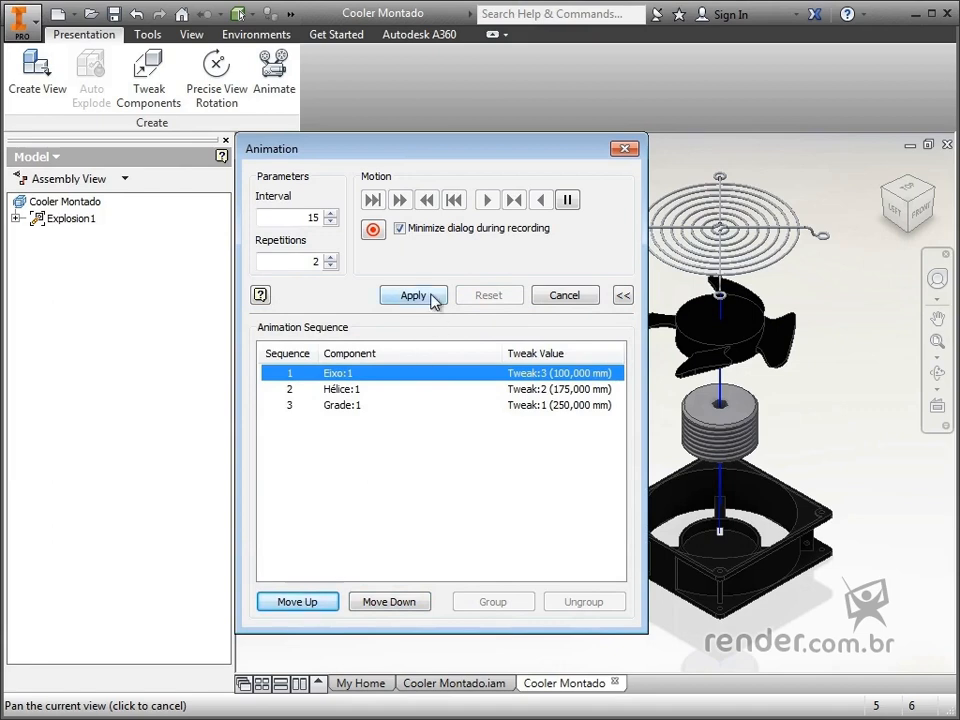
left_click(432, 298)
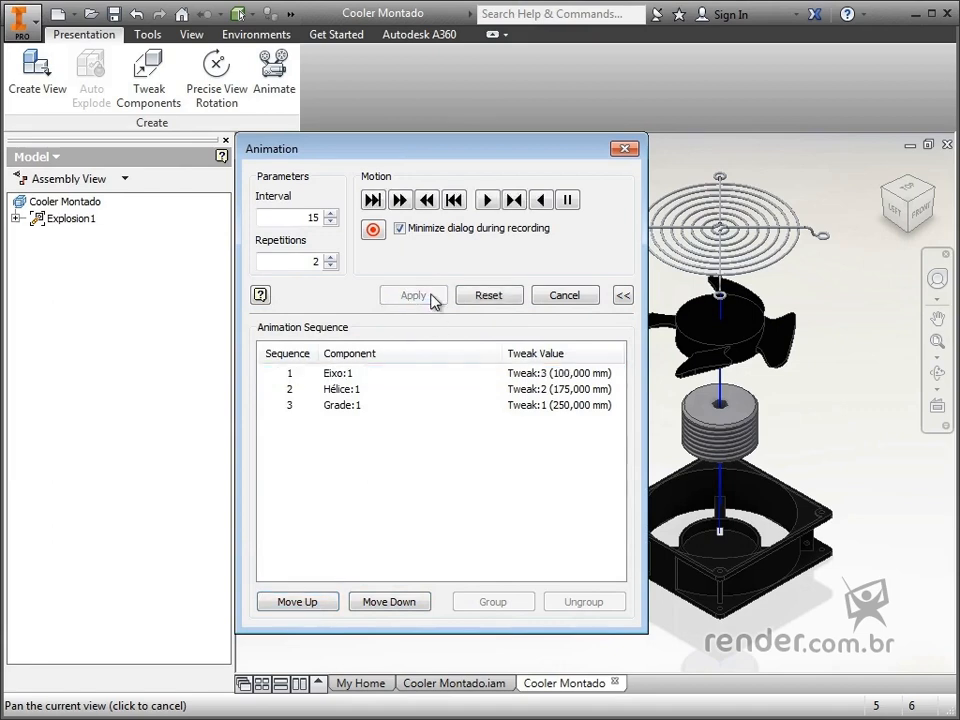
Record the forward-played animation to WMV file Explosion1_5 using the custom profile, BroadBand(250Kbps) and 640 x 480 image size, and stop recording
left_click(381, 240)
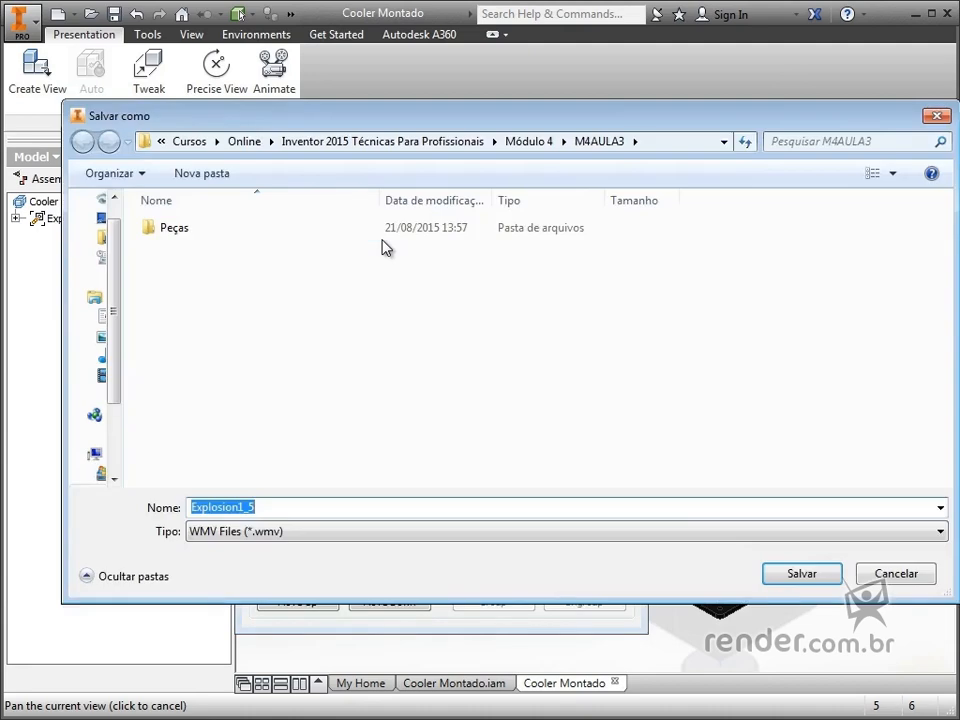
left_click(784, 574)
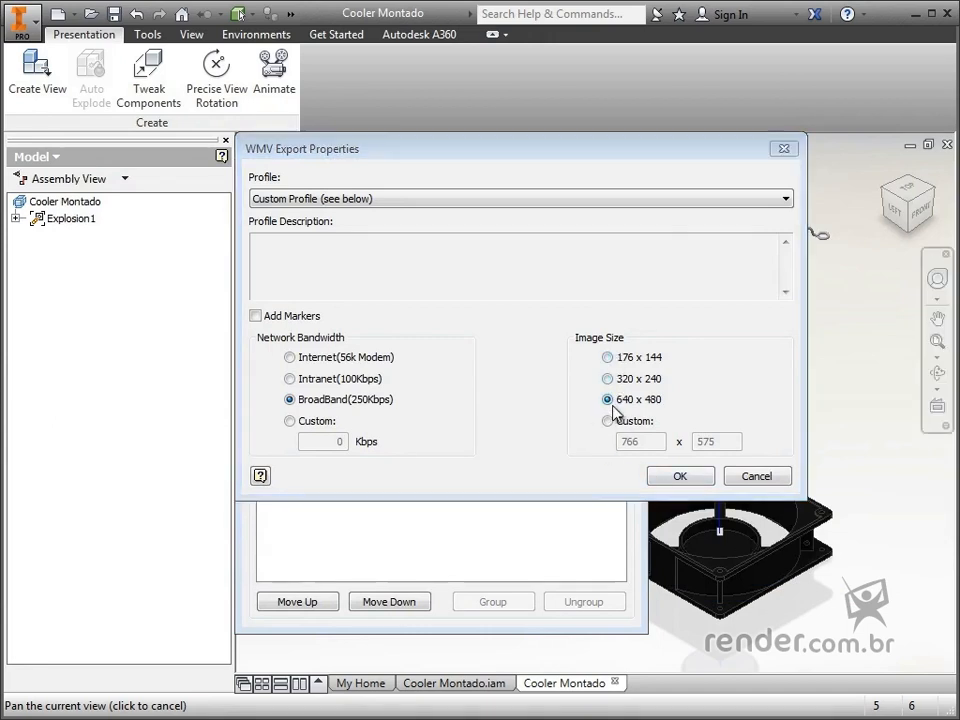
left_click(663, 476)
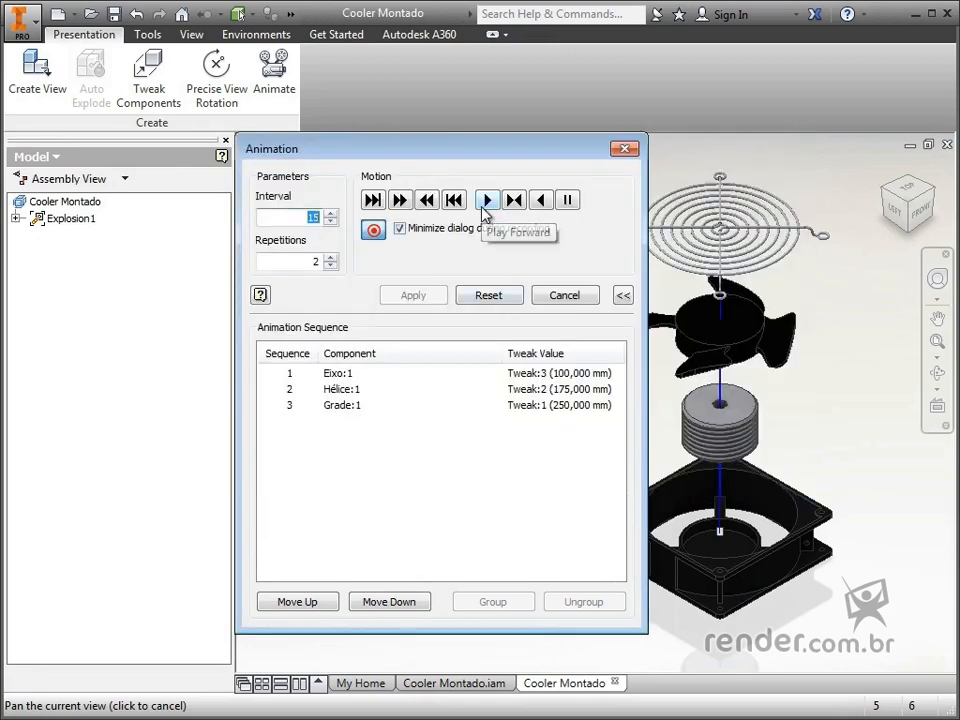
left_click(485, 203)
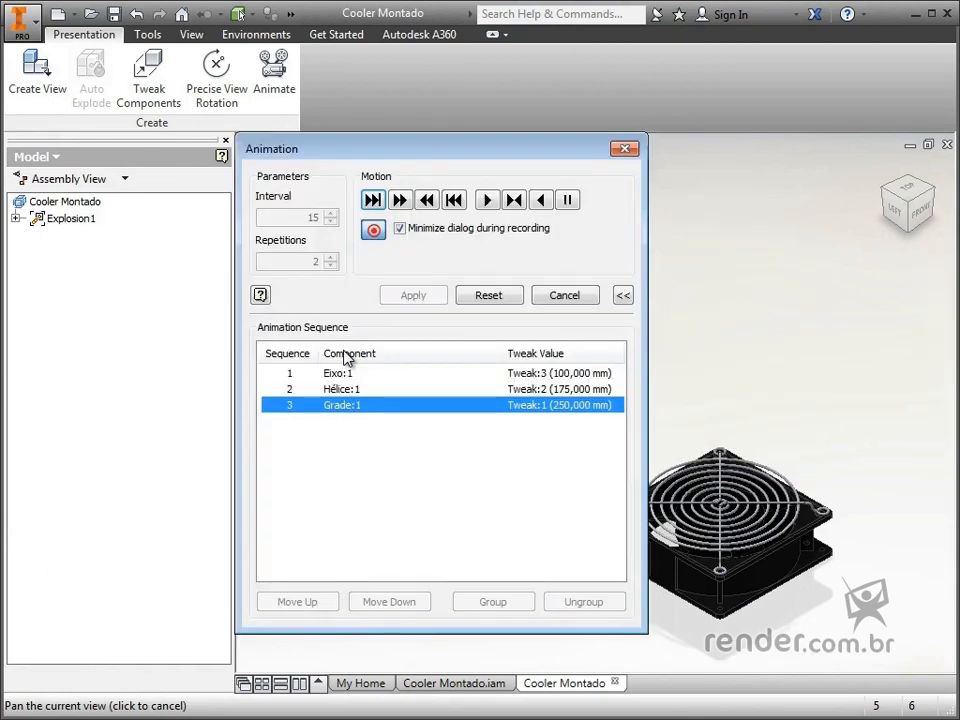
left_click(373, 236)
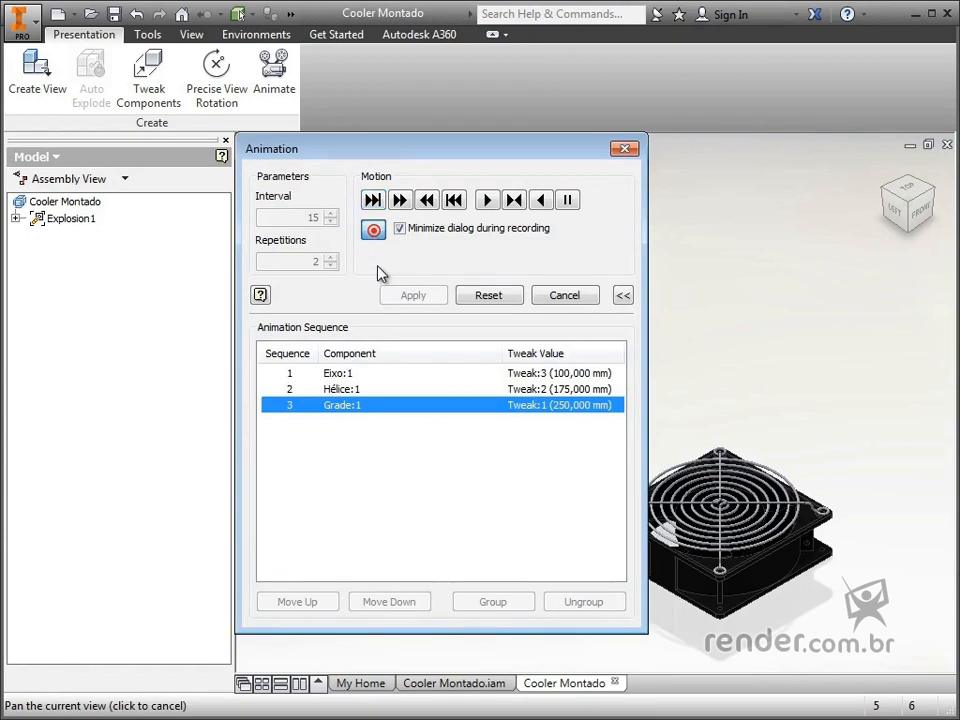